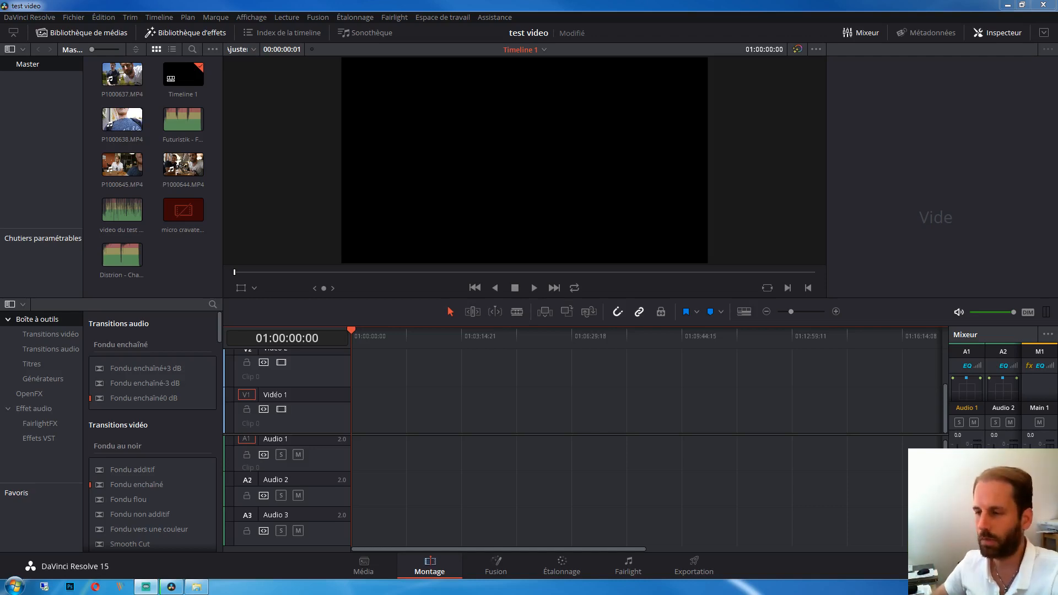
Add P1000637.MP4 through P1000645.MP4 from the video folder to the Video 1 track, starting at about 01:02:15:10.
{"action": "key", "text": "alt+Tab"}
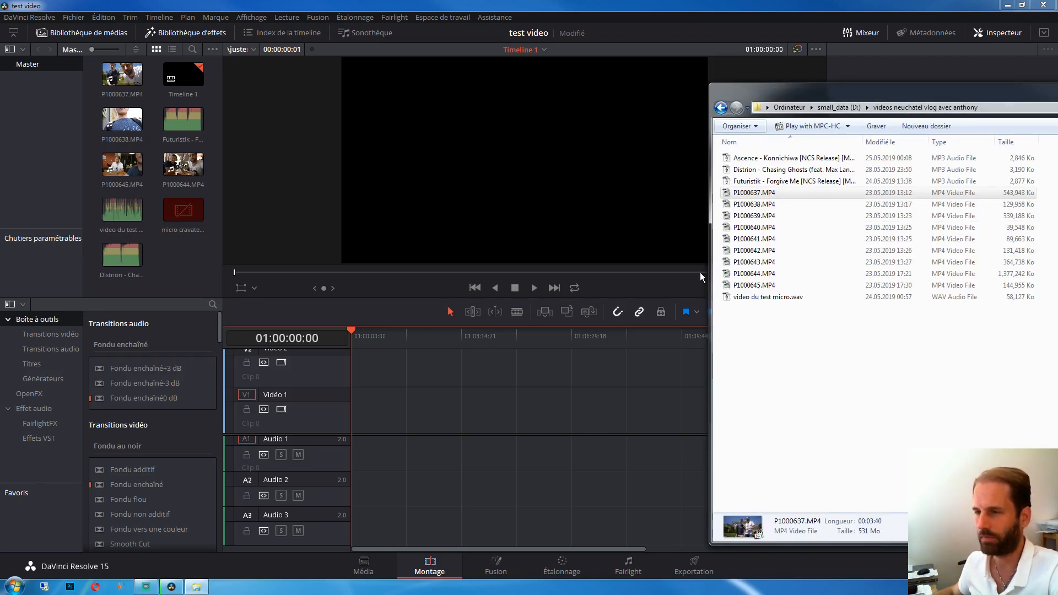
{"action": "left_click", "coordinate": [753, 285], "text": "shift"}
{"action": "left_click_drag", "start_coordinate": [753, 285], "coordinate": [934, 457]}
{"action": "left_click", "coordinate": [428, 335]}
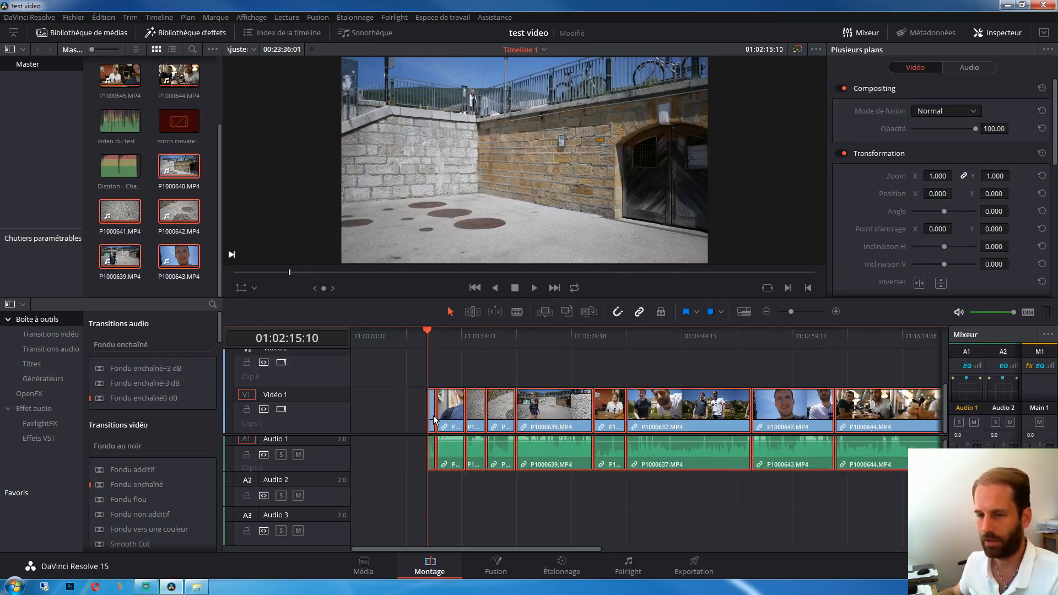
{"action": "left_click", "coordinate": [468, 356]}
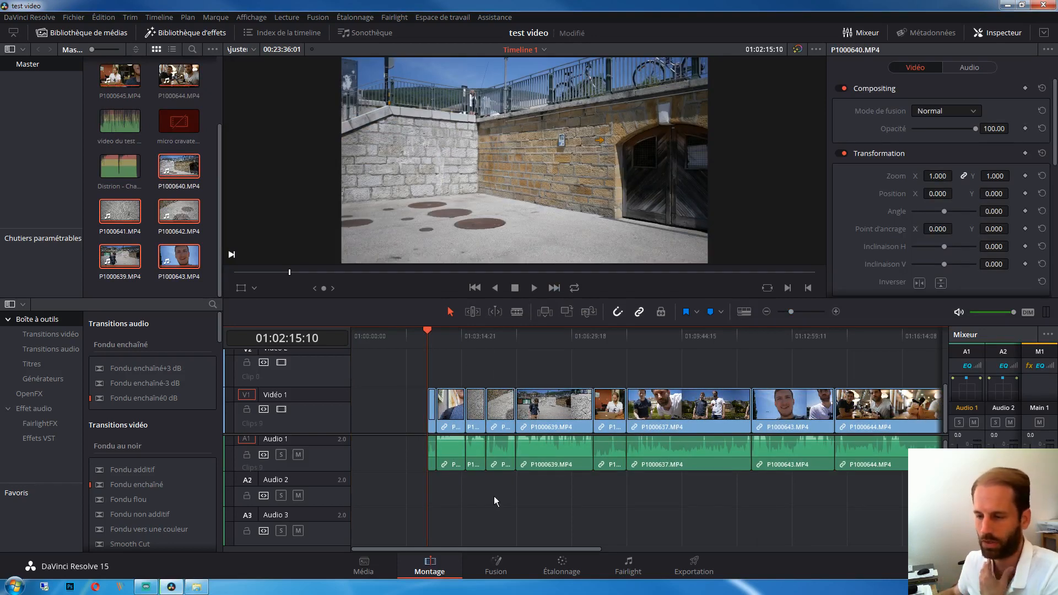
Select the P1000644.MP4 clip and look up the keyboard shortcut assigned to the Rasoir command among the Timeline commands.
{"action": "left_click_drag", "start_coordinate": [511, 547], "coordinate": [616, 547]}
{"action": "left_click", "coordinate": [692, 392]}
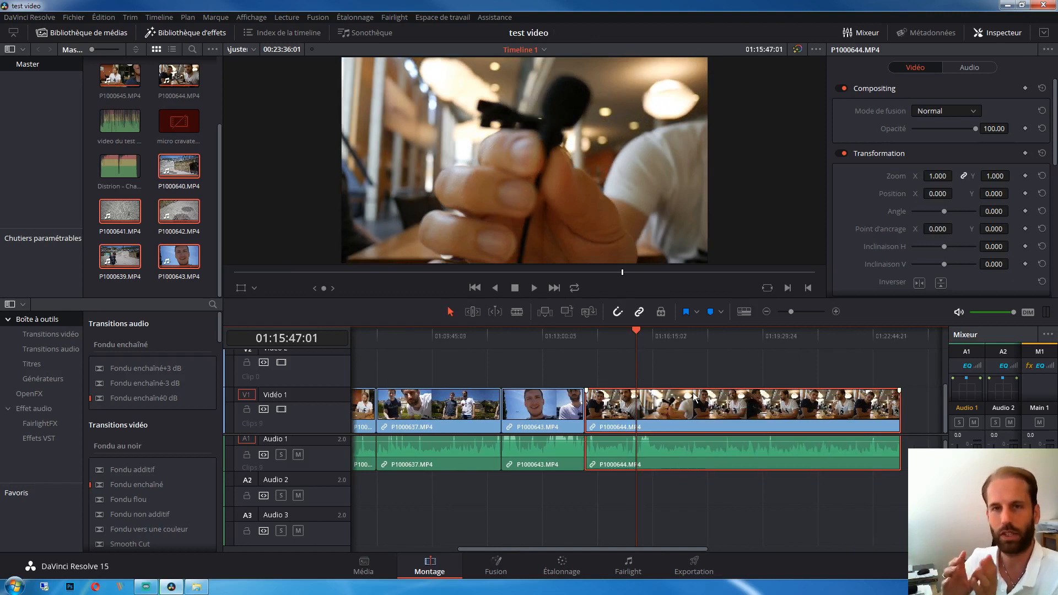
{"action": "key", "text": "ctrl+alt+k"}
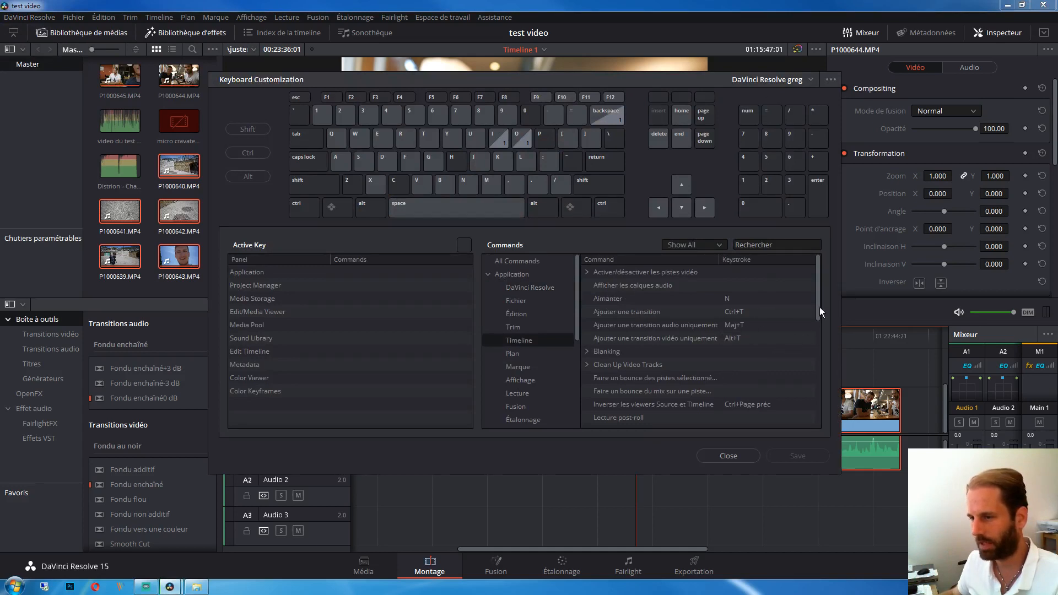
{"action": "left_click_drag", "start_coordinate": [819, 306], "coordinate": [812, 360]}
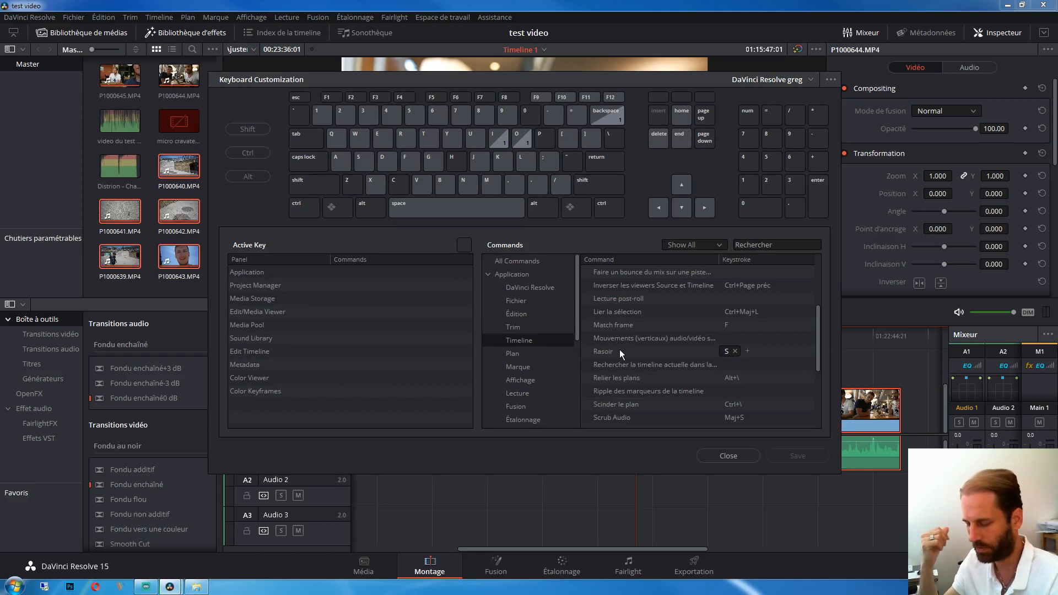
{"action": "left_click", "coordinate": [727, 456]}
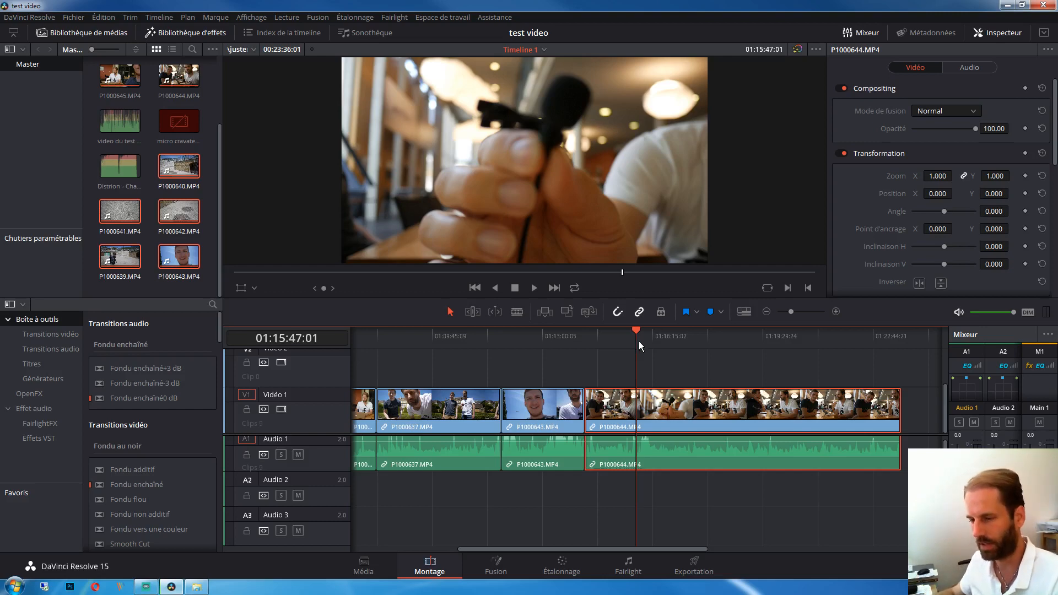
Scrub through the start of the P1000644.MP4 clip to examine the microphone close-up between about 01:15:39 and 01:15:56.
{"action": "left_click", "coordinate": [624, 338]}
{"action": "left_click_drag", "start_coordinate": [623, 338], "coordinate": [637, 340]}
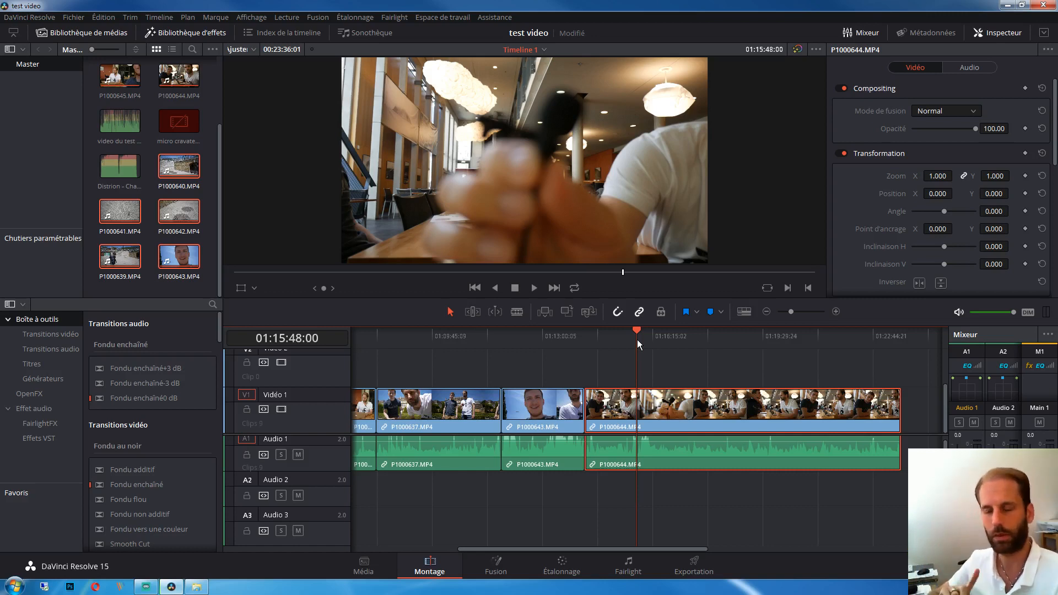
{"action": "left_click", "coordinate": [632, 342]}
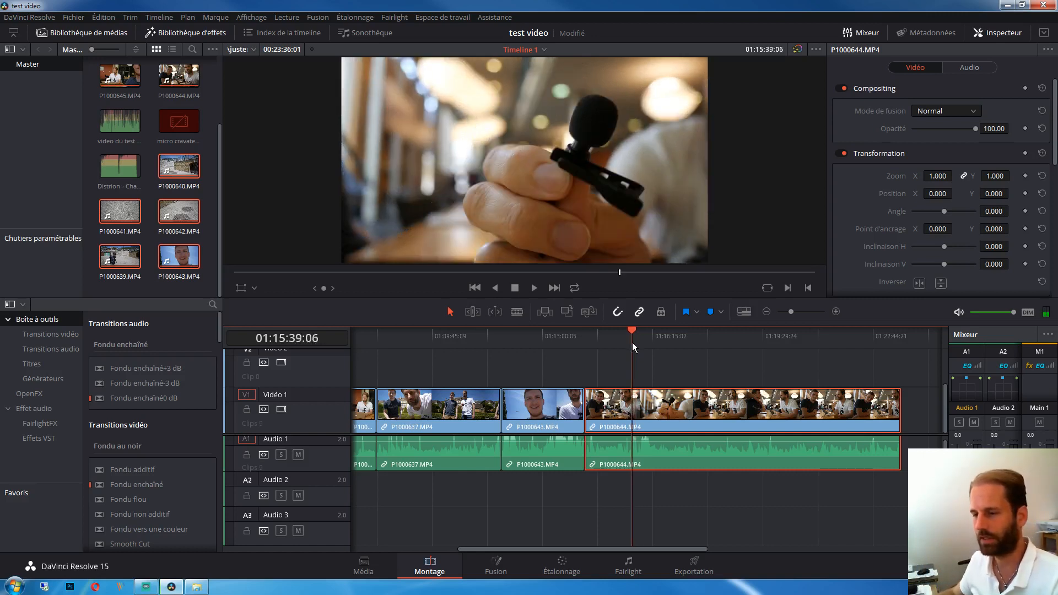
{"action": "left_click_drag", "start_coordinate": [632, 342], "coordinate": [656, 349]}
{"action": "left_click", "coordinate": [643, 351]}
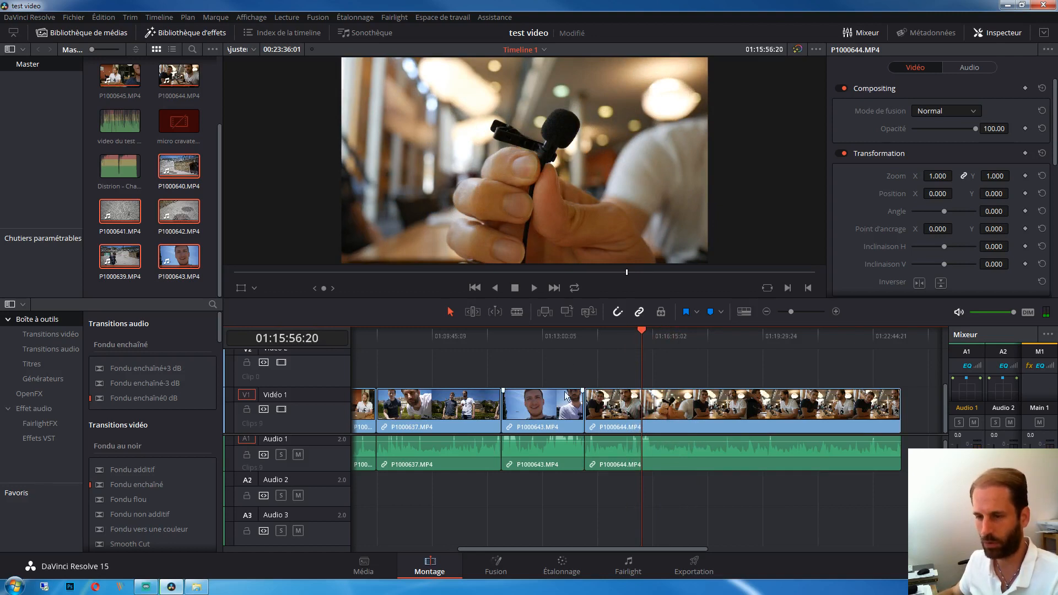
{"action": "left_click", "coordinate": [472, 409]}
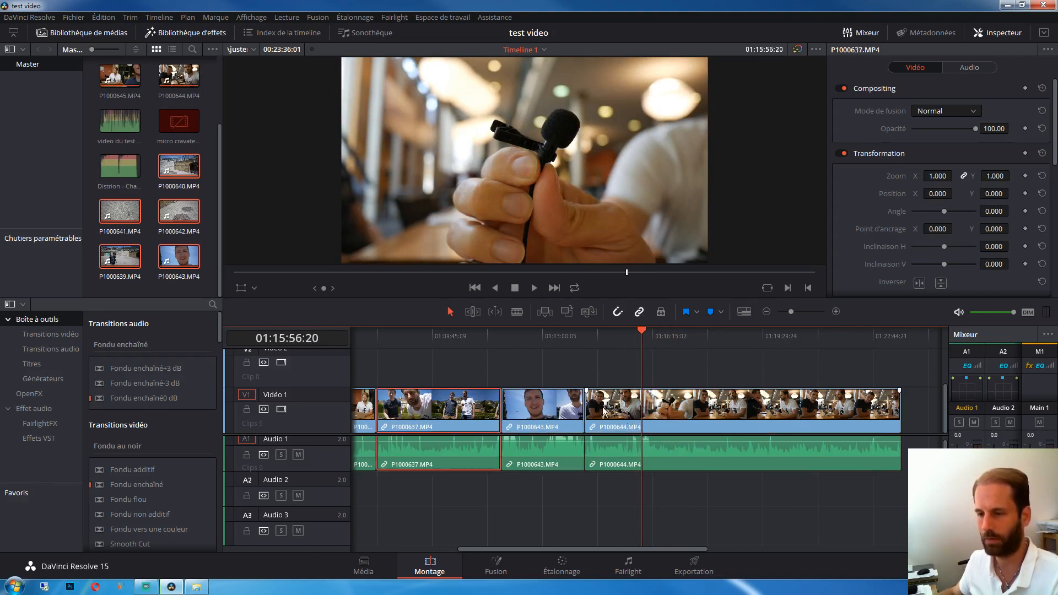
{"action": "left_click", "coordinate": [604, 411]}
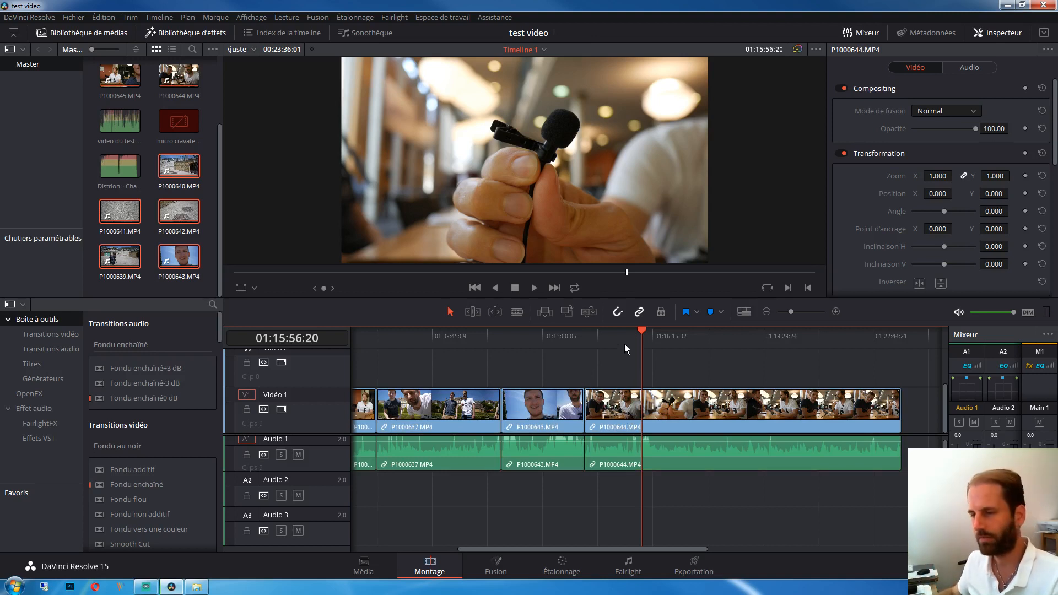
Split the P1000644.MP4 clip at 01:15:40:06, where the microphone is held close to the camera.
{"action": "left_click_drag", "start_coordinate": [624, 341], "coordinate": [620, 342]}
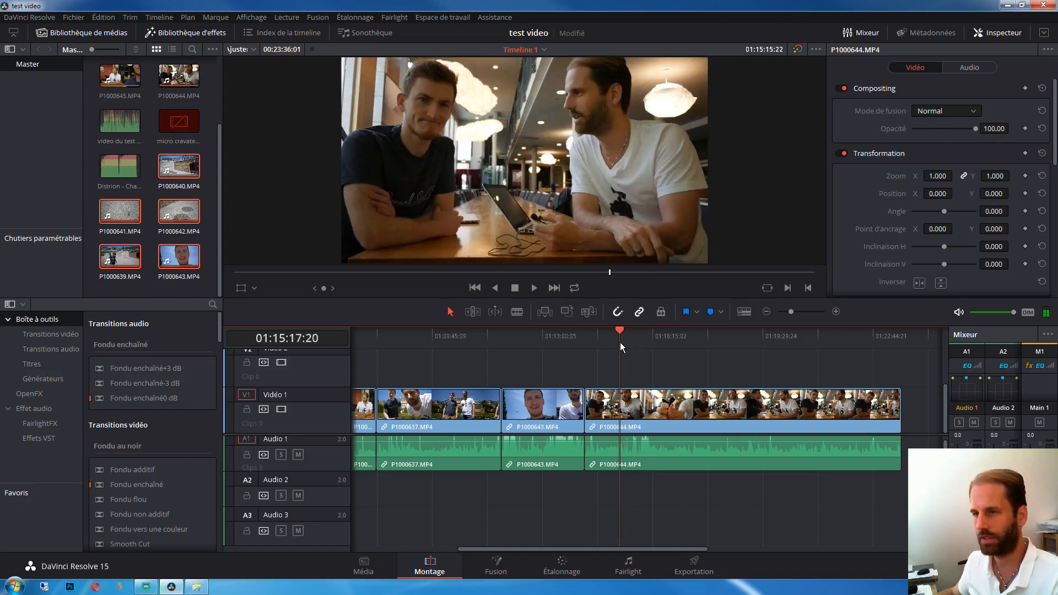
{"action": "key", "text": "space"}
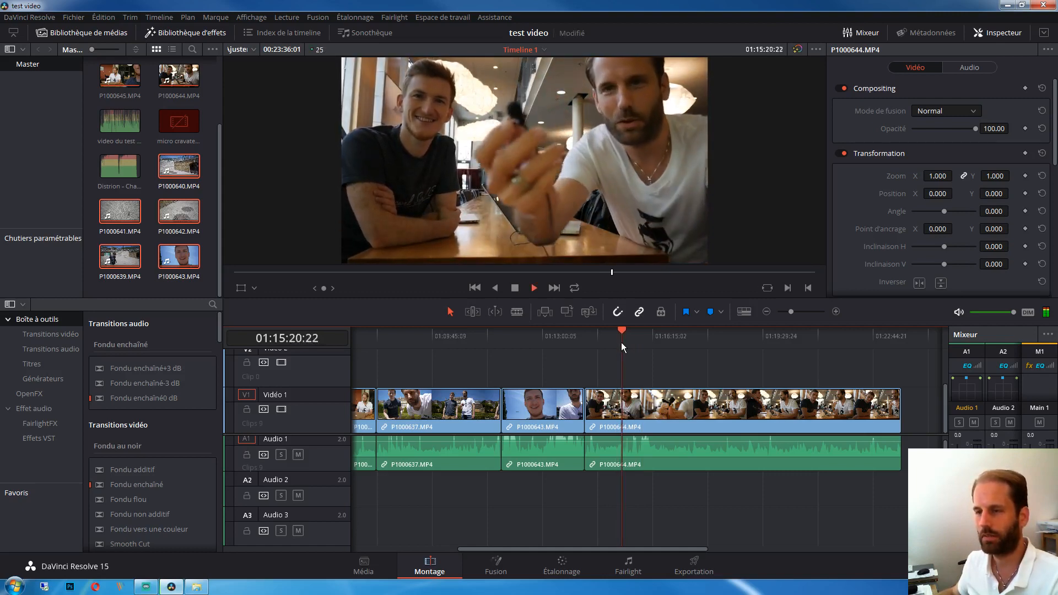
{"action": "key", "text": "space"}
{"action": "left_click_drag", "start_coordinate": [623, 341], "coordinate": [632, 338]}
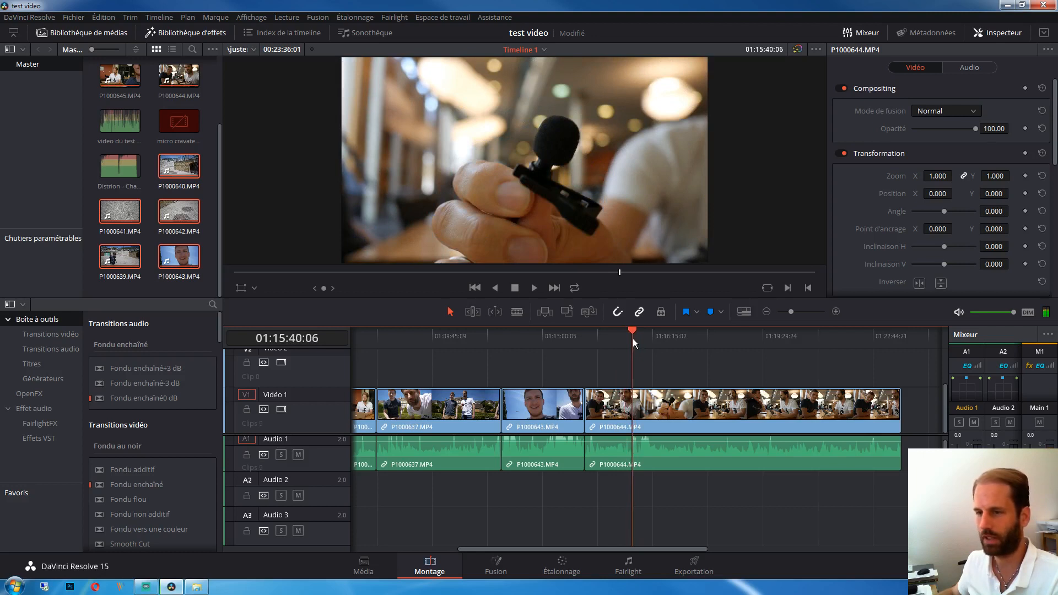
{"action": "key", "text": "ctrl+b"}
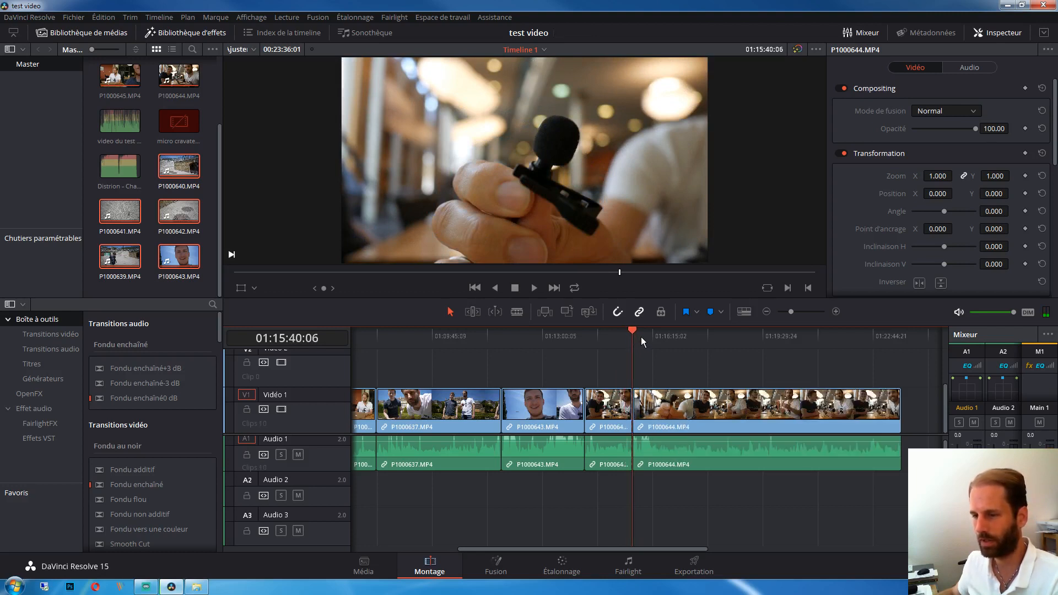
Split the remaining P1000644.MP4 footage again at 01:16:04:15.
{"action": "left_click_drag", "start_coordinate": [642, 336], "coordinate": [660, 336]}
{"action": "key", "text": "ctrl+b"}
{"action": "key", "text": "Up"}
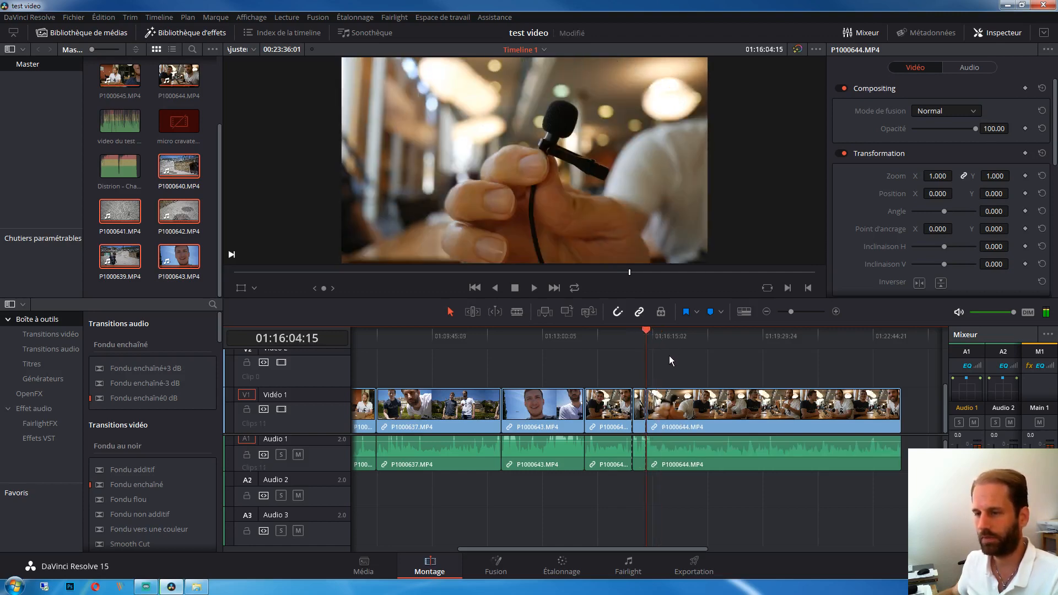
Play on from the second cut and step by seconds and frames around 01:16:11 to examine where the microphone leaves the shot.
{"action": "key", "text": "space"}
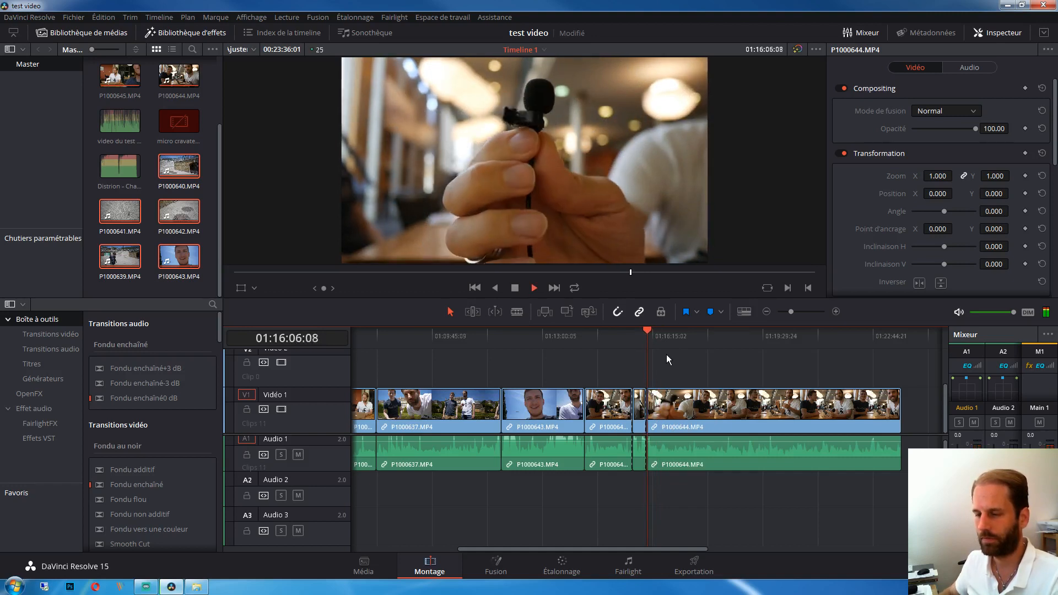
{"action": "key", "text": "space"}
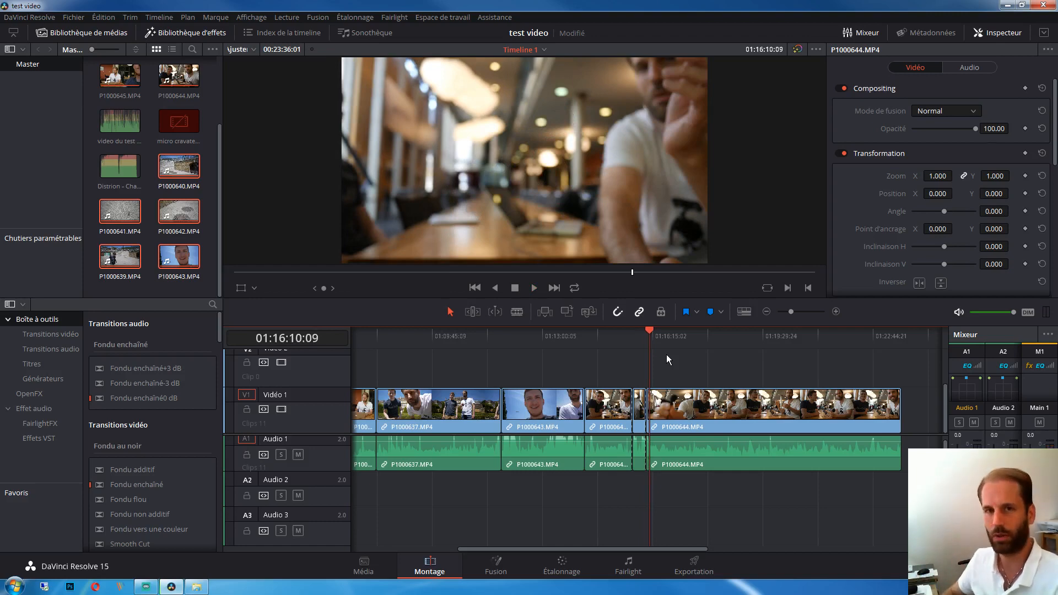
{"action": "key", "text": "shift+Right"}
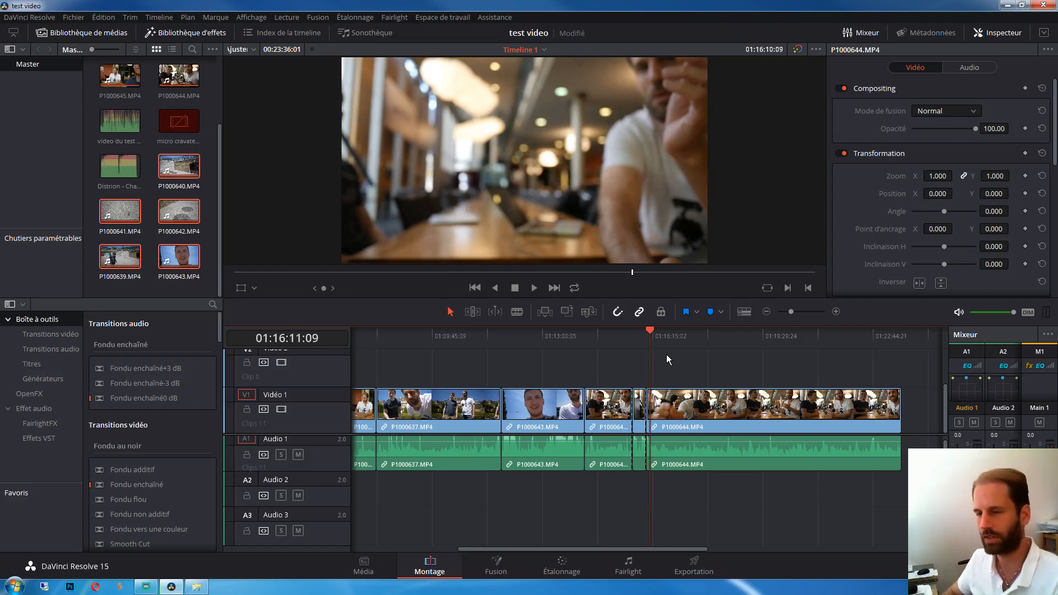
{"action": "key", "text": "shift+Right"}
{"action": "key", "text": "shift+Right"}
{"action": "key", "text": "shift+Right"}
{"action": "key", "text": "shift+Right"}
{"action": "key", "text": "shift+Left"}
{"action": "key", "text": "shift+Left"}
{"action": "key", "text": "shift+Left"}
{"action": "key", "text": "shift+Left"}
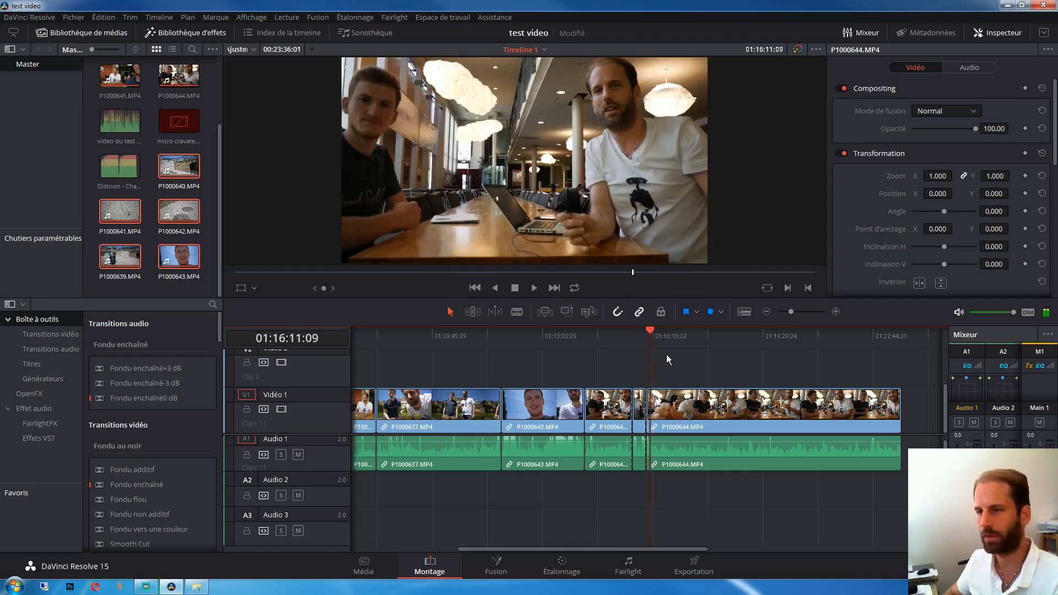
{"action": "key", "text": "Right"}
{"action": "key", "text": "Right"}
{"action": "key", "text": "Right"}
{"action": "key", "text": "Right"}
{"action": "key", "text": "Right"}
{"action": "key", "text": "Right"}
{"action": "key", "text": "Right"}
{"action": "key", "text": "Right"}
{"action": "key", "text": "Right"}
{"action": "key", "text": "Right"}
{"action": "key", "text": "Right"}
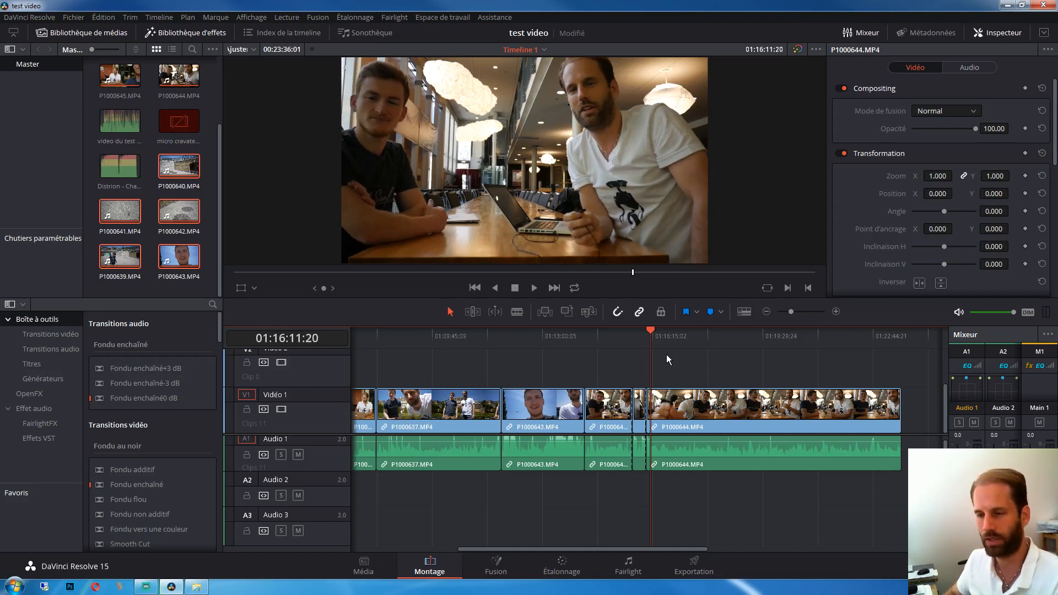
{"action": "key", "text": "space"}
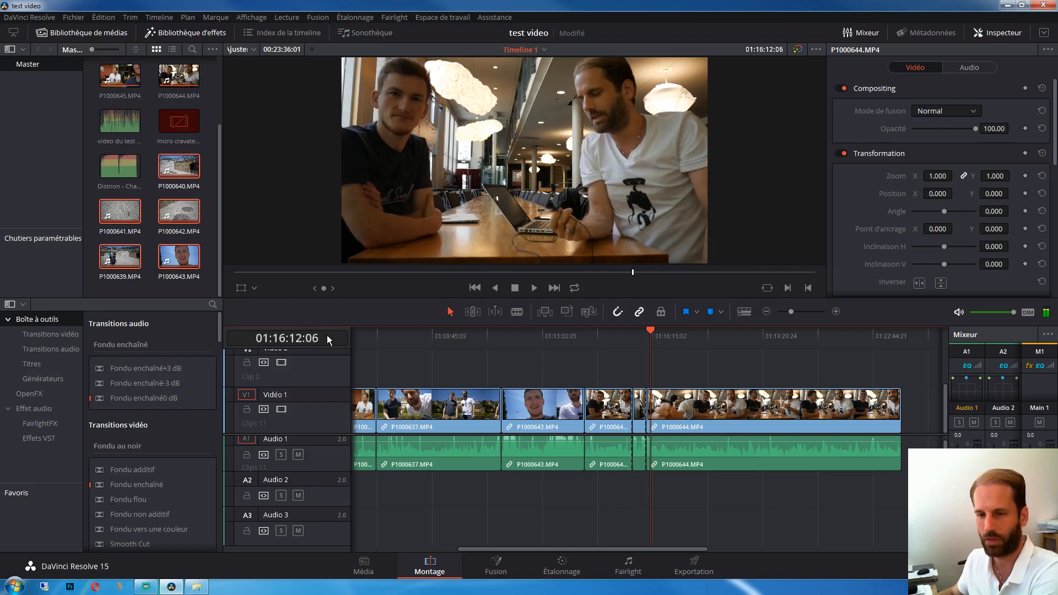
{"action": "key", "text": "Left"}
{"action": "key", "text": "Left"}
{"action": "key", "text": "Left"}
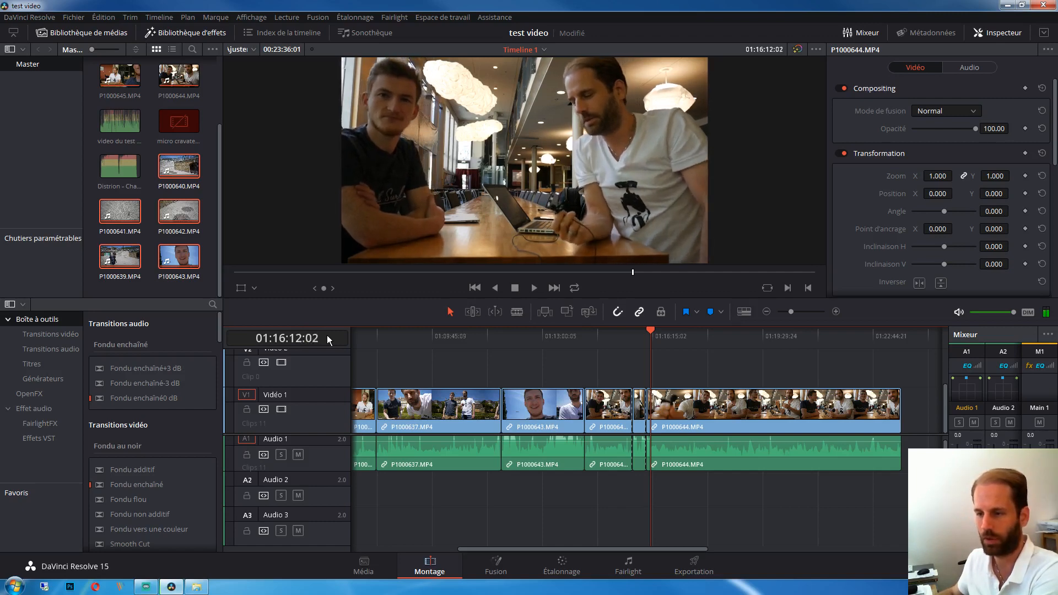
Step through the footage between about 01:16:12 and 01:16:17 to examine the conversation following the microphone close-up.
{"action": "key", "text": "shift+Right"}
{"action": "key", "text": "shift+Right"}
{"action": "key", "text": "shift+Right"}
{"action": "key", "text": "shift+Right"}
{"action": "key", "text": "shift+Right"}
{"action": "key", "text": "shift+Right"}
{"action": "key", "text": "shift+Right"}
{"action": "key", "text": "shift+Right"}
{"action": "key", "text": "shift+Right"}
{"action": "key", "text": "shift+Right"}
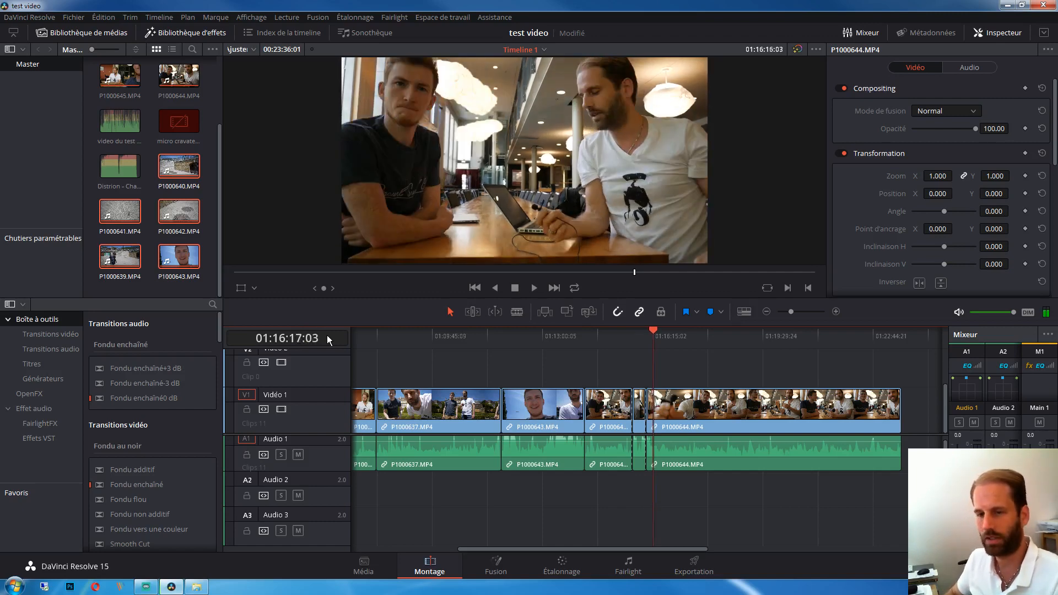
{"action": "key", "text": "shift+Right"}
{"action": "key", "text": "shift+Right"}
{"action": "key", "text": "shift+Left"}
{"action": "key", "text": "shift+Left"}
{"action": "key", "text": "shift+Left"}
{"action": "key", "text": "shift+Left"}
{"action": "key", "text": "shift+Left"}
{"action": "key", "text": "shift+Left"}
{"action": "key", "text": "shift+Left"}
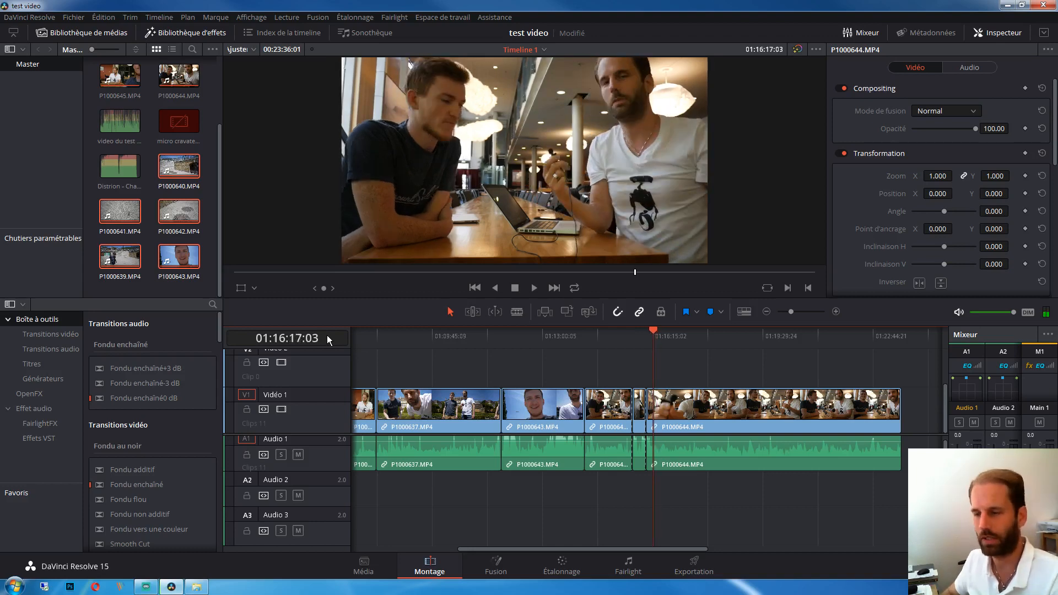
{"action": "key", "text": "shift+Left"}
{"action": "key", "text": "shift+Left"}
{"action": "key", "text": "shift+Left"}
{"action": "key", "text": "shift+Left"}
{"action": "key", "text": "Left"}
{"action": "key", "text": "Left"}
{"action": "key", "text": "Left"}
{"action": "key", "text": "Left"}
{"action": "key", "text": "Left"}
{"action": "key", "text": "Left"}
{"action": "key", "text": "Left"}
{"action": "key", "text": "Left"}
{"action": "key", "text": "Left"}
{"action": "key", "text": "Left"}
{"action": "key", "text": "Left"}
{"action": "key", "text": "Left"}
{"action": "key", "text": "Left"}
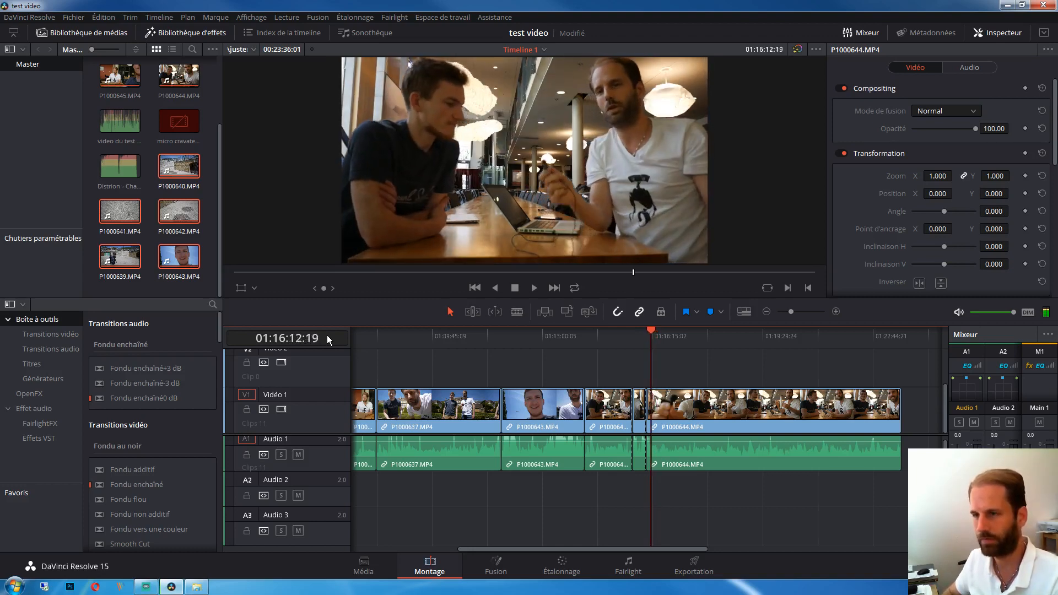
Locate the end of the microphone gesture frame by frame and split the P1000644.MP4 clip at 01:16:11:01.
{"action": "key", "text": "shift+Left"}
{"action": "key", "text": "shift+Left"}
{"action": "key", "text": "shift+Left"}
{"action": "key", "text": "Right"}
{"action": "key", "text": "Right"}
{"action": "key", "text": "shift+Right"}
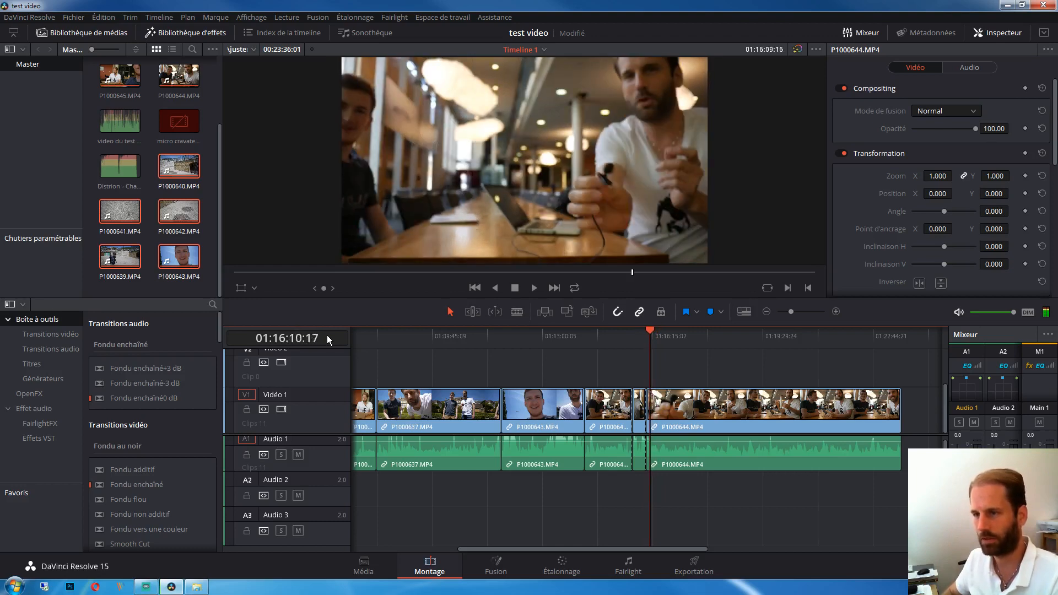
{"action": "key", "text": "shift+Left"}
{"action": "key", "text": "Right"}
{"action": "key", "text": "Right"}
{"action": "key", "text": "Right"}
{"action": "key", "text": "Right"}
{"action": "key", "text": "Right"}
{"action": "key", "text": "Right"}
{"action": "key", "text": "Right"}
{"action": "key", "text": "Right"}
{"action": "key", "text": "Right"}
{"action": "key", "text": "Right"}
{"action": "key", "text": "Right"}
{"action": "key", "text": "Right"}
{"action": "key", "text": "Right"}
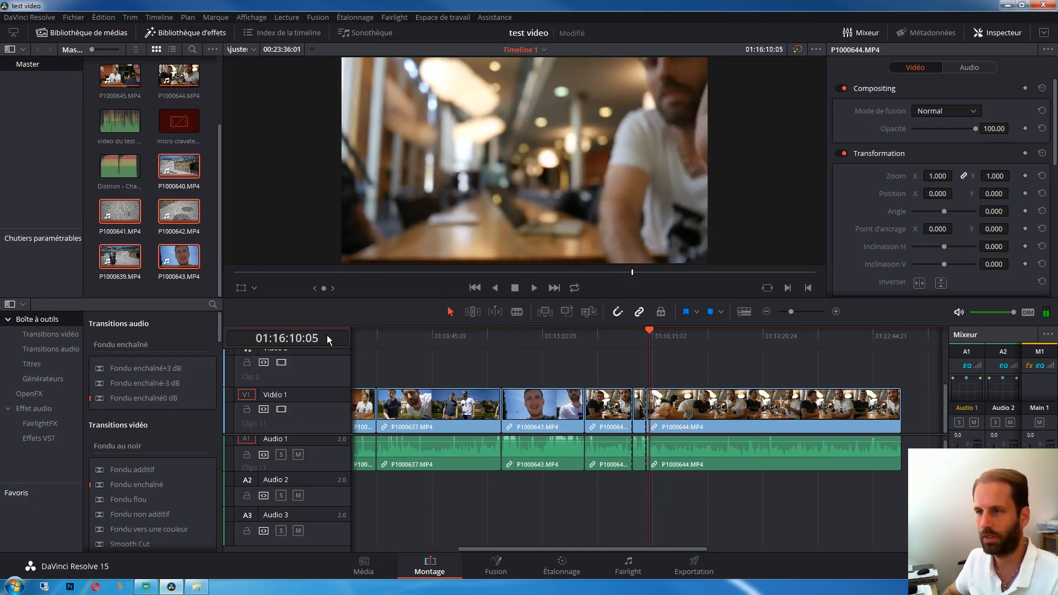
{"action": "key", "text": "shift+Right"}
{"action": "key", "text": "Right"}
{"action": "key", "text": "Right"}
{"action": "key", "text": "Right"}
{"action": "key", "text": "Right"}
{"action": "key", "text": "Right"}
{"action": "key", "text": "Right"}
{"action": "key", "text": "Left"}
{"action": "key", "text": "Left"}
{"action": "key", "text": "Left"}
{"action": "key", "text": "Left"}
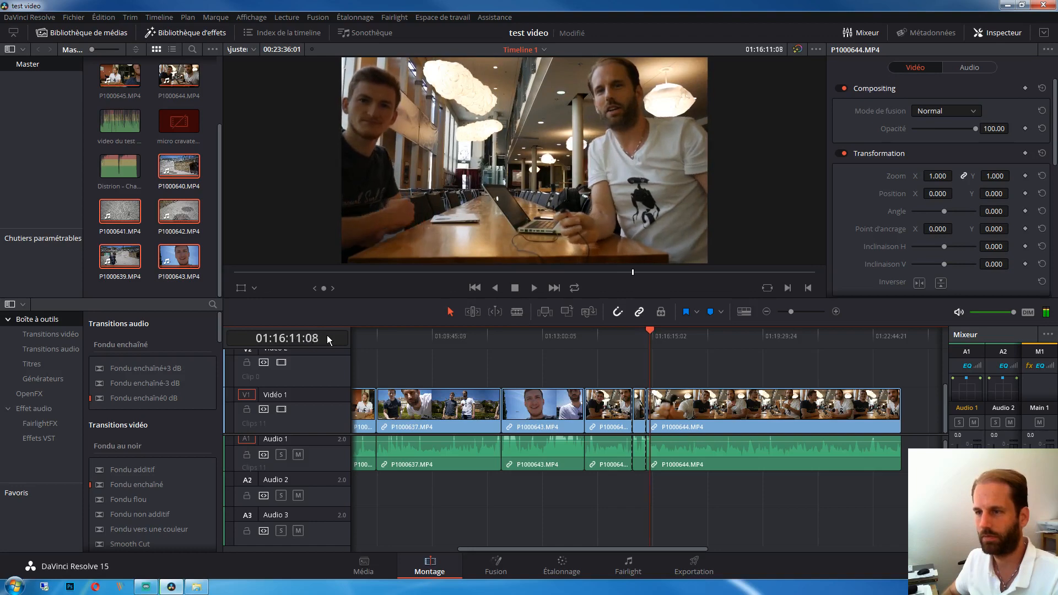
{"action": "key", "text": "Left"}
{"action": "key", "text": "Left"}
{"action": "key", "text": "Left"}
{"action": "key", "text": "Left"}
{"action": "key", "text": "Left"}
{"action": "key", "text": "Left"}
{"action": "key", "text": "Left"}
{"action": "key", "text": "Left"}
{"action": "key", "text": "Left"}
{"action": "key", "text": "Left"}
{"action": "key", "text": "Left"}
{"action": "key", "text": "Left"}
{"action": "key", "text": "Left"}
{"action": "key", "text": "Left"}
{"action": "key", "text": "Left"}
{"action": "key", "text": "Left"}
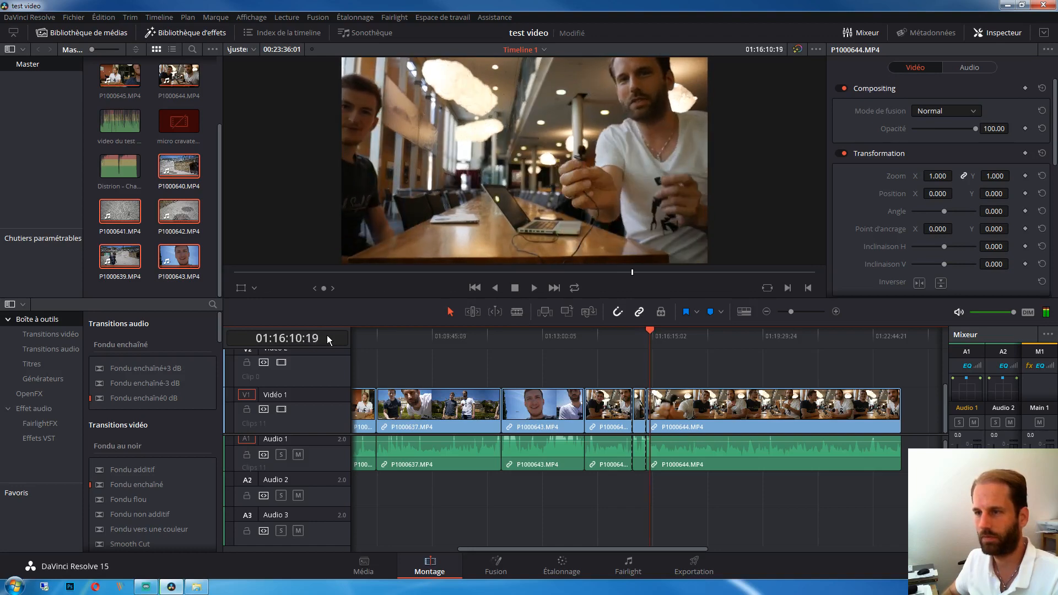
{"action": "key", "text": "Right"}
{"action": "key", "text": "Right"}
{"action": "key", "text": "Right"}
{"action": "key", "text": "Right"}
{"action": "key", "text": "Right"}
{"action": "key", "text": "Right"}
{"action": "key", "text": "Right"}
{"action": "key", "text": "Right"}
{"action": "key", "text": "Right"}
{"action": "key", "text": "Right"}
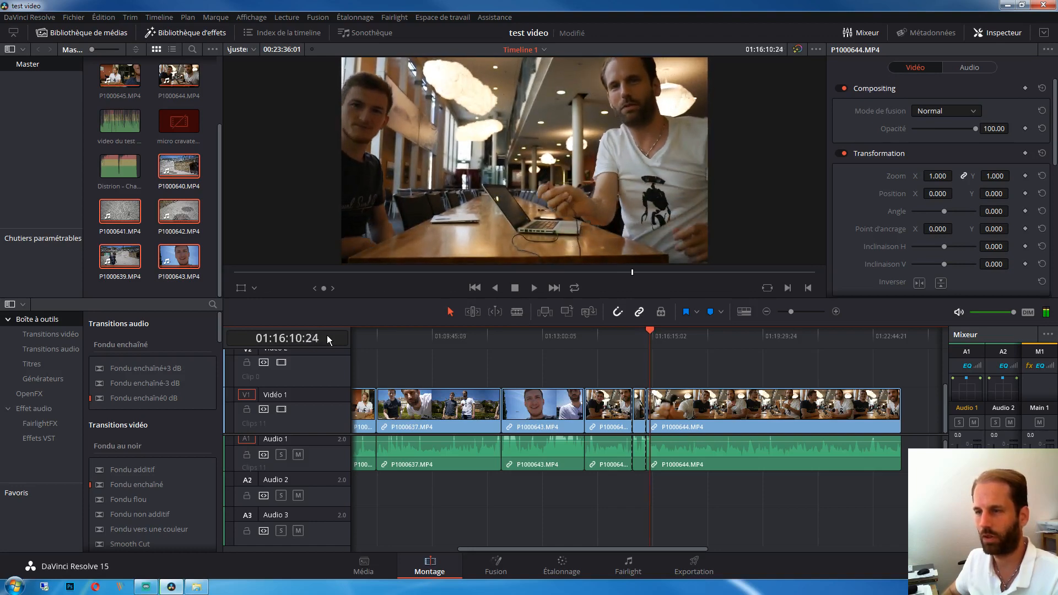
{"action": "key", "text": "ctrl+b"}
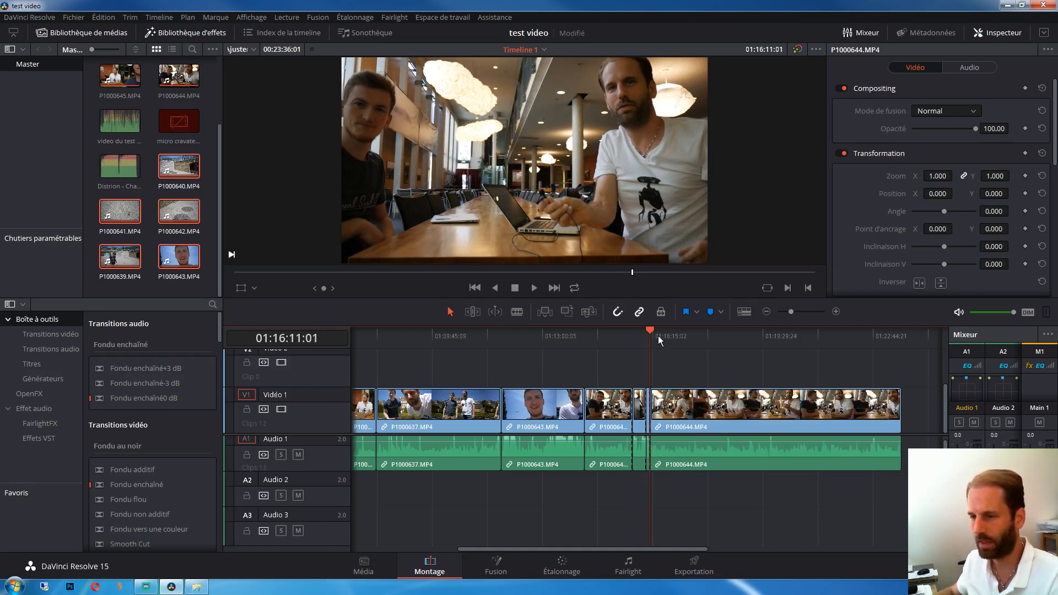
Move the piece between the first two cuts of P1000644.MP4 up to Video 2 and its audio to Audio 2.
{"action": "left_click_drag", "start_coordinate": [639, 408], "coordinate": [639, 367]}
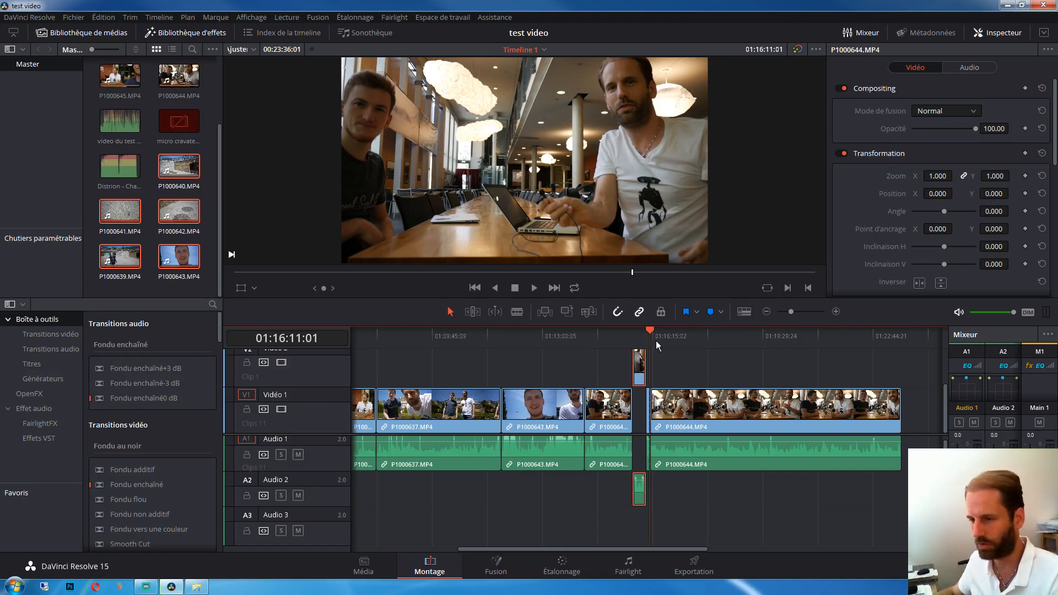
{"action": "left_click_drag", "start_coordinate": [656, 339], "coordinate": [672, 341]}
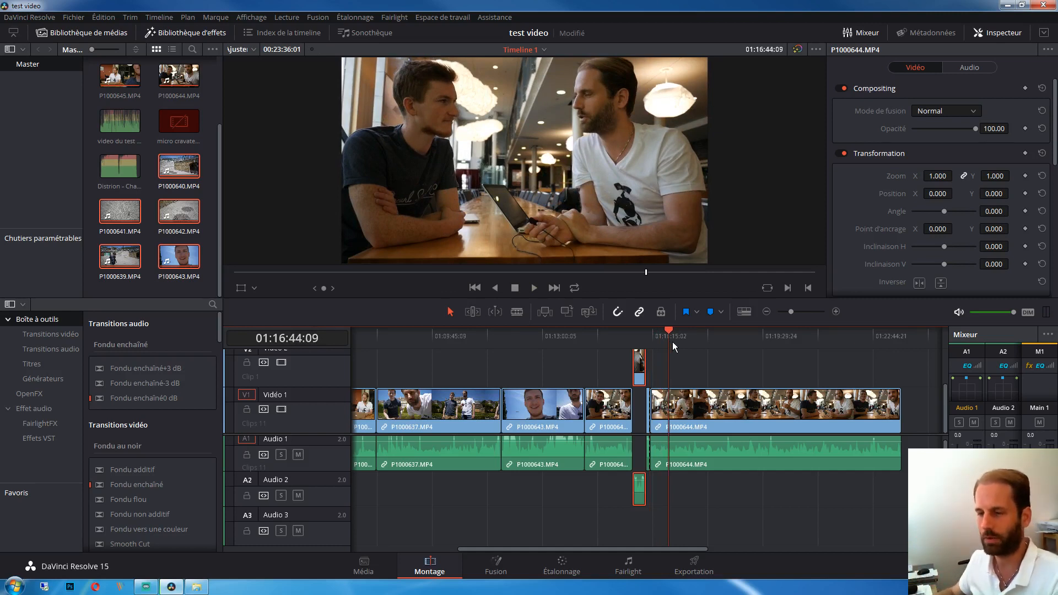
Locate the start of the next section of P1000644.MP4 and split the clip at 01:16:45:13.
{"action": "key", "text": "space"}
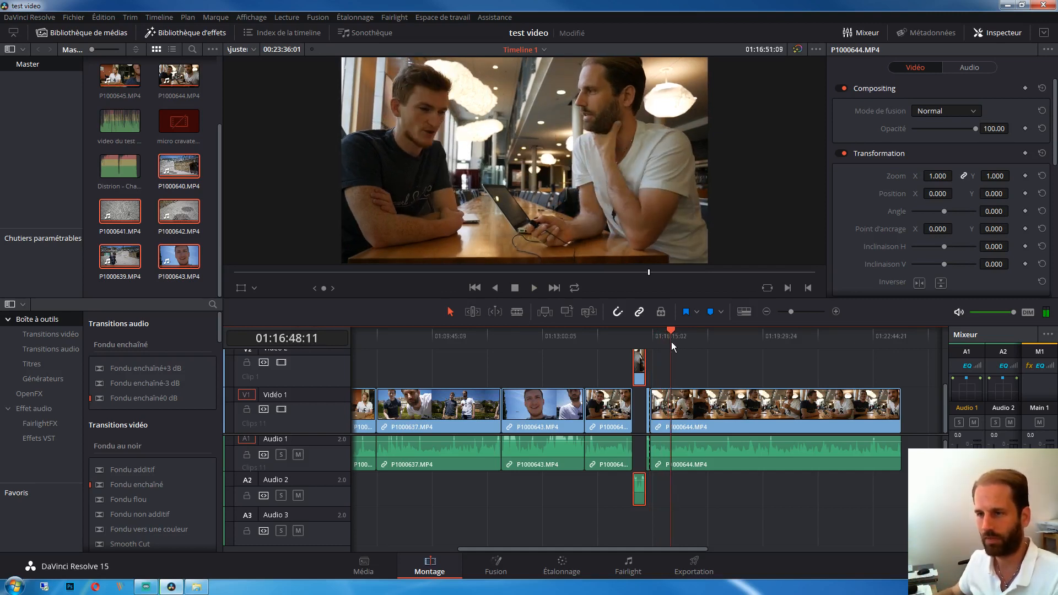
{"action": "left_click_drag", "start_coordinate": [671, 342], "coordinate": [669, 342]}
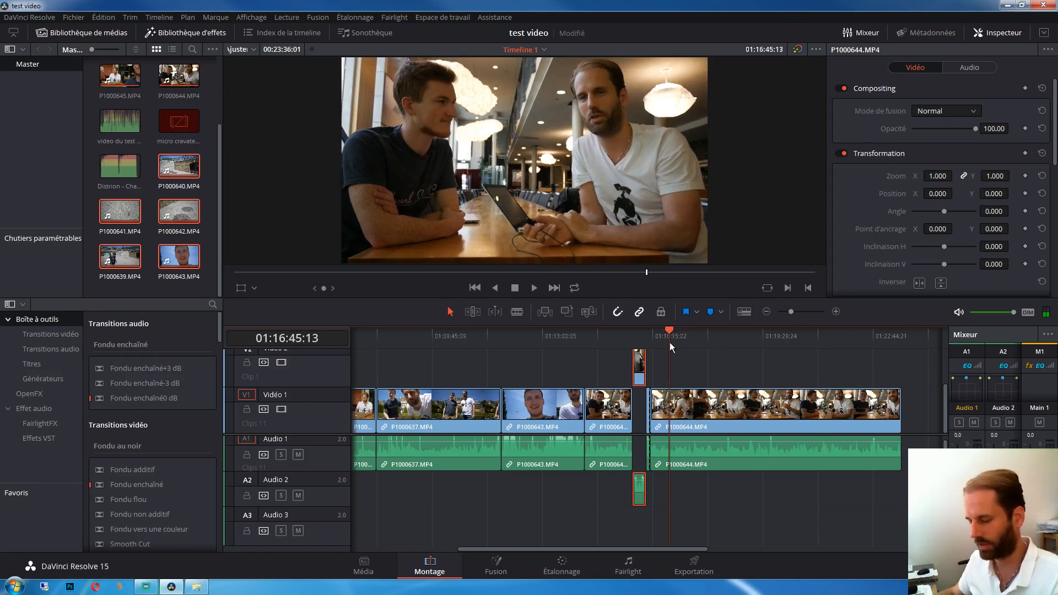
{"action": "left_click", "coordinate": [679, 366]}
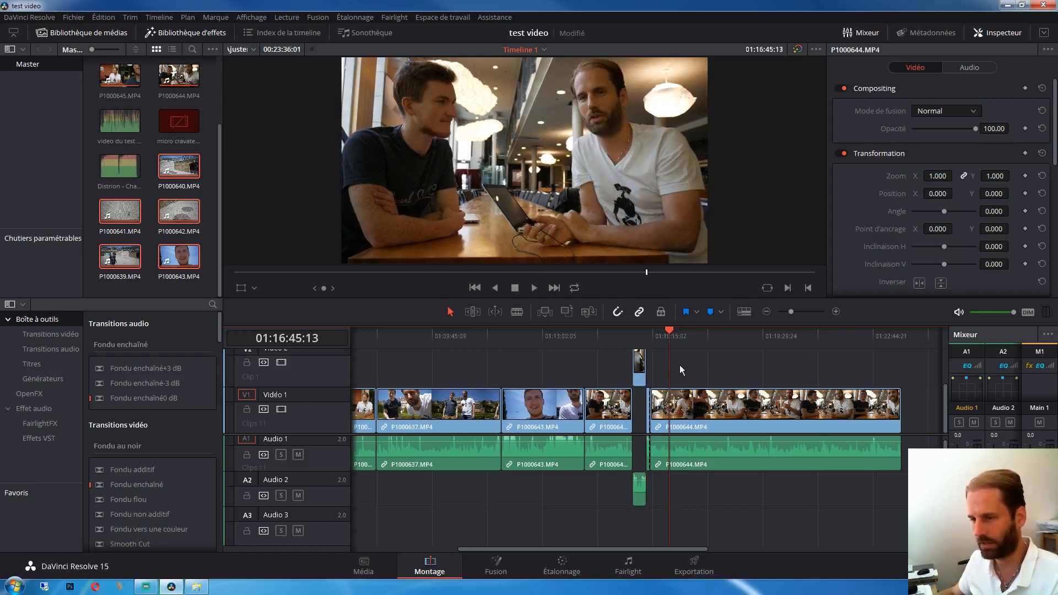
{"action": "key", "text": "ctrl+b"}
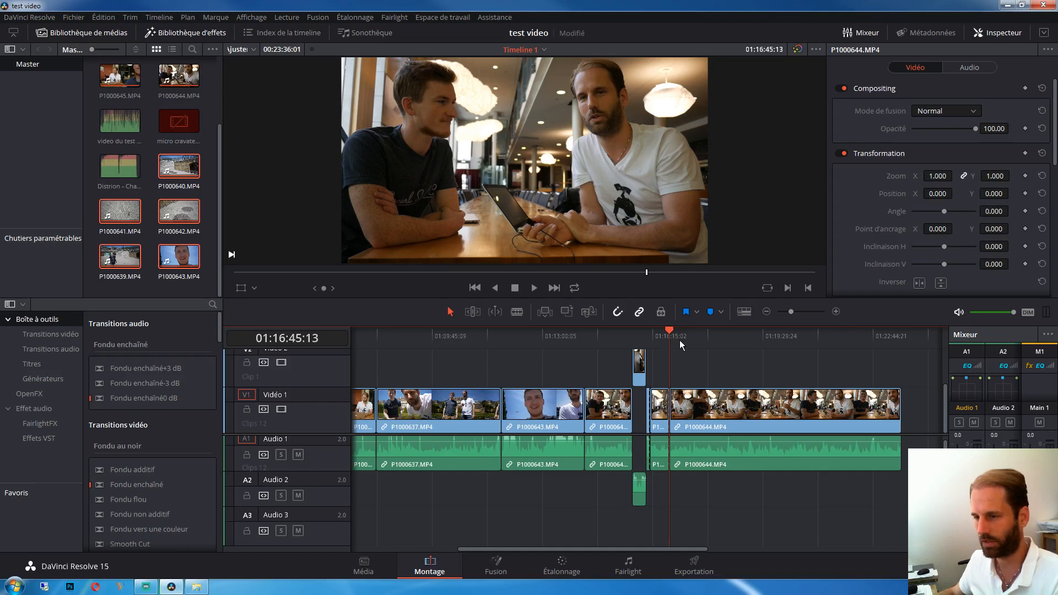
Split P1000644.MP4 at 01:17:10:14 and move the piece between the last two cuts to Video 2 and Audio 2.
{"action": "left_click", "coordinate": [682, 339]}
{"action": "key", "text": "space"}
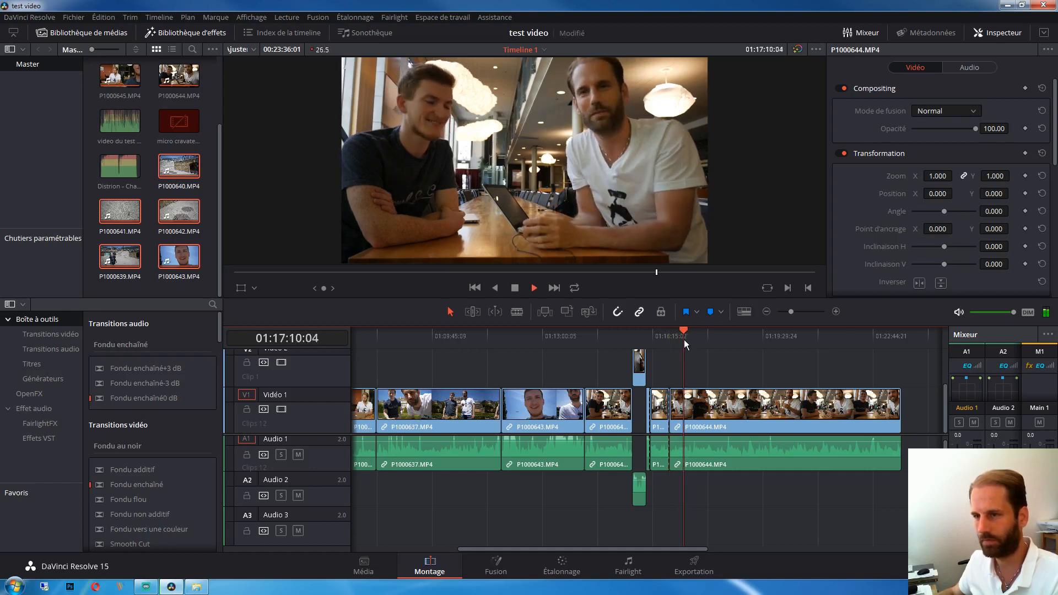
{"action": "key", "text": "space"}
{"action": "key", "text": "ctrl+b"}
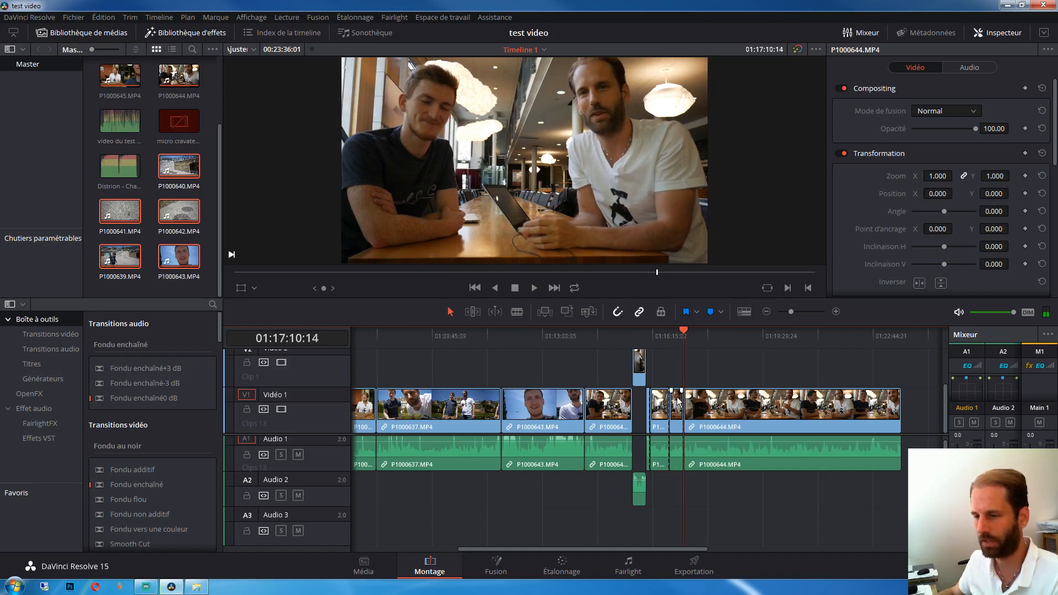
{"action": "left_click_drag", "start_coordinate": [676, 407], "coordinate": [677, 378]}
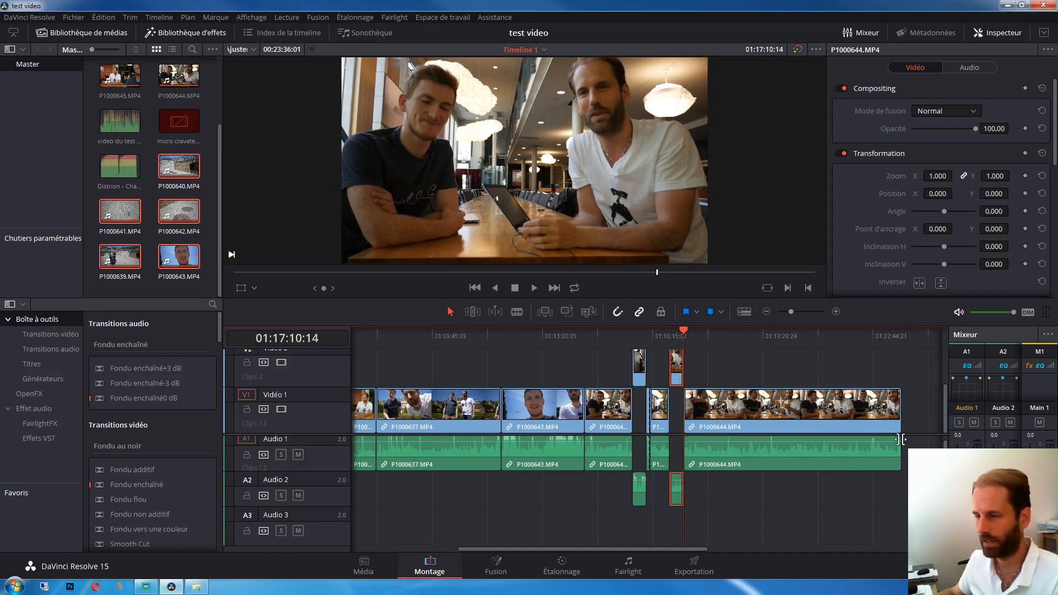
Show more of the video tracks and split the remaining P1000644.MP4 piece at two points between 01:18:34 and 01:20:30.
{"action": "left_click_drag", "start_coordinate": [913, 434], "coordinate": [913, 449]}
{"action": "left_click_drag", "start_coordinate": [700, 338], "coordinate": [730, 342]}
{"action": "key", "text": "space"}
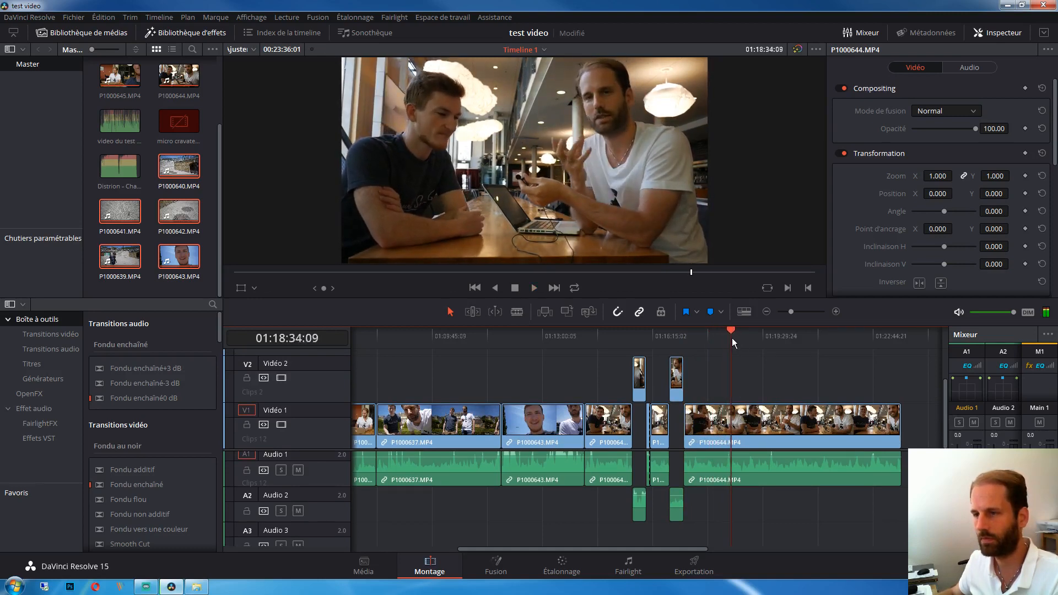
{"action": "left_click_drag", "start_coordinate": [732, 338], "coordinate": [795, 338]}
{"action": "key", "text": "ctrl+b"}
{"action": "key", "text": "ctrl+b"}
Find the cut point around 01:20:31 frame by frame and split P1000644.MP4 at 01:20:30:24.
{"action": "key", "text": "space"}
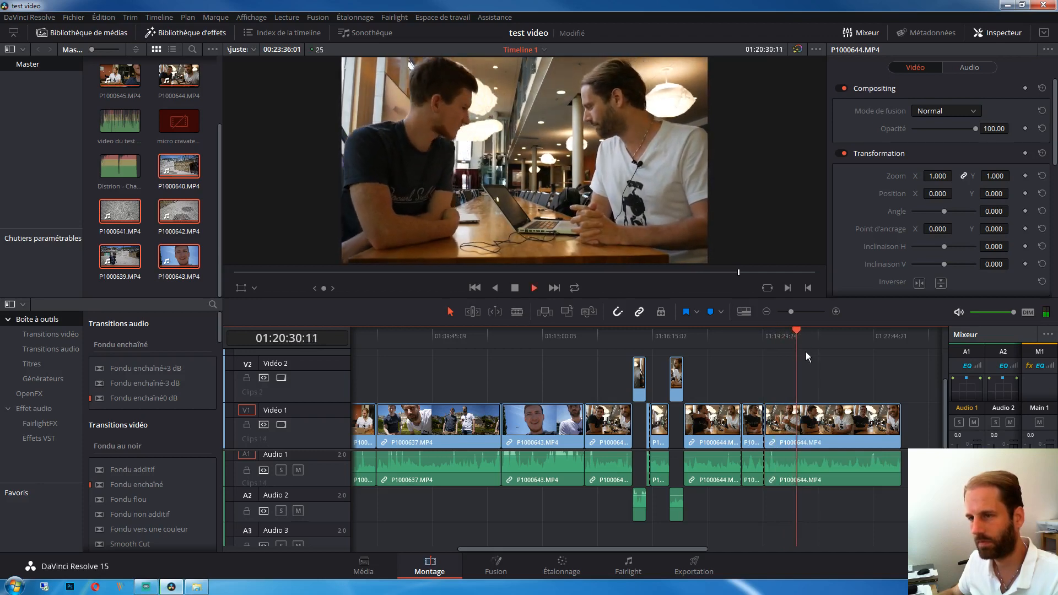
{"action": "key", "text": "space"}
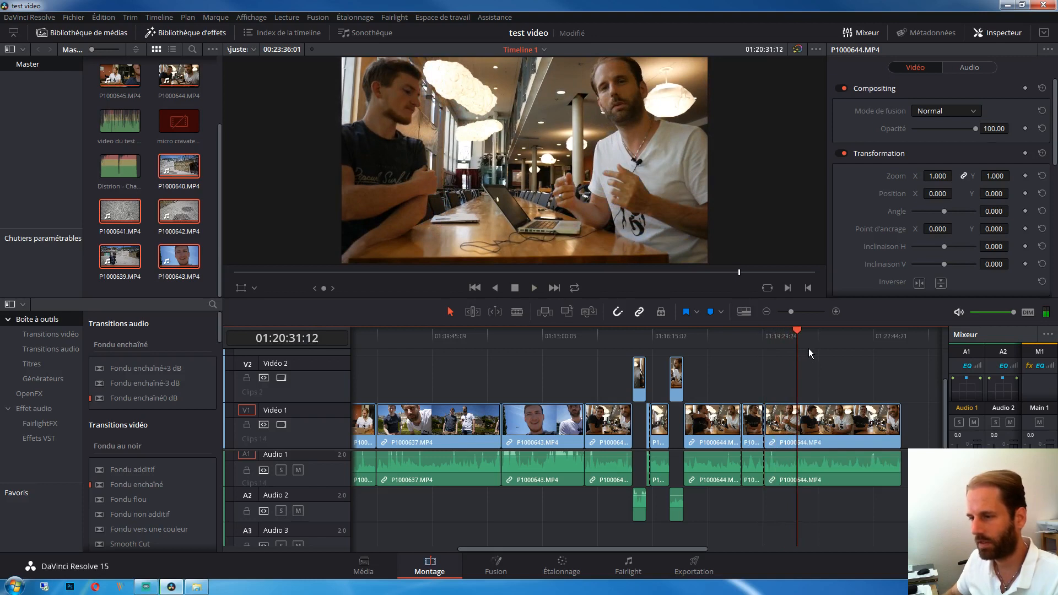
{"action": "key", "text": "Left"}
{"action": "key", "text": "Left"}
{"action": "key", "text": "Left"}
{"action": "key", "text": "Left"}
{"action": "key", "text": "Left"}
{"action": "key", "text": "Left"}
{"action": "key", "text": "Left"}
{"action": "key", "text": "Left"}
{"action": "key", "text": "Left"}
{"action": "key", "text": "Left"}
{"action": "key", "text": "Left"}
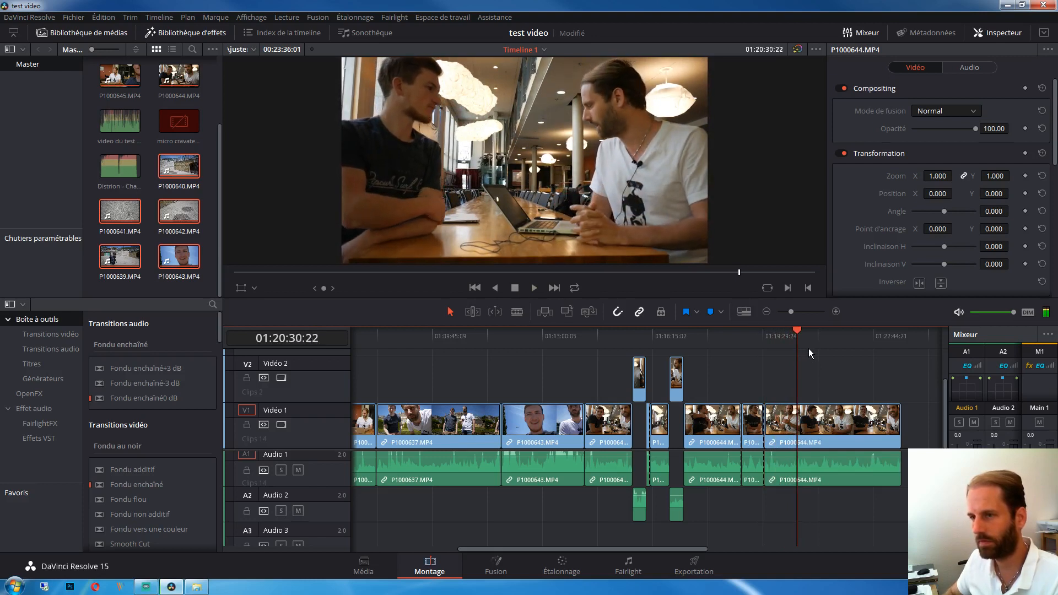
{"action": "key", "text": "Right"}
{"action": "key", "text": "Right"}
{"action": "key", "text": "Right"}
{"action": "key", "text": "Right"}
{"action": "key", "text": "Right"}
{"action": "key", "text": "Right"}
{"action": "key", "text": "Right"}
{"action": "key", "text": "Right"}
{"action": "key", "text": "Right"}
{"action": "key", "text": "Right"}
{"action": "key", "text": "Right"}
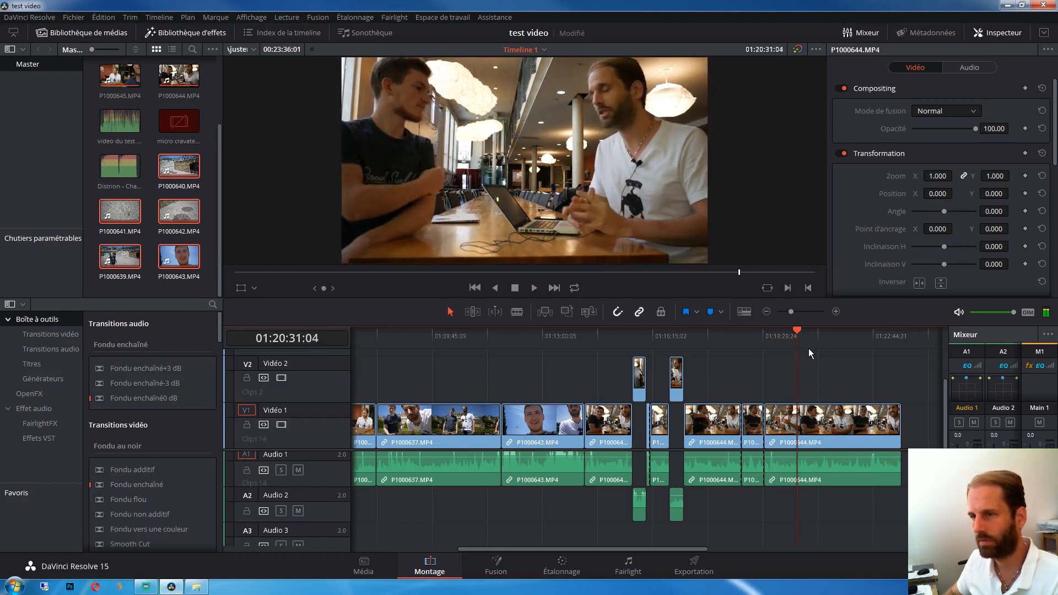
{"action": "key", "text": "Left"}
{"action": "key", "text": "Left"}
{"action": "key", "text": "Left"}
{"action": "key", "text": "Left"}
{"action": "key", "text": "Left"}
{"action": "key", "text": "ctrl+b"}
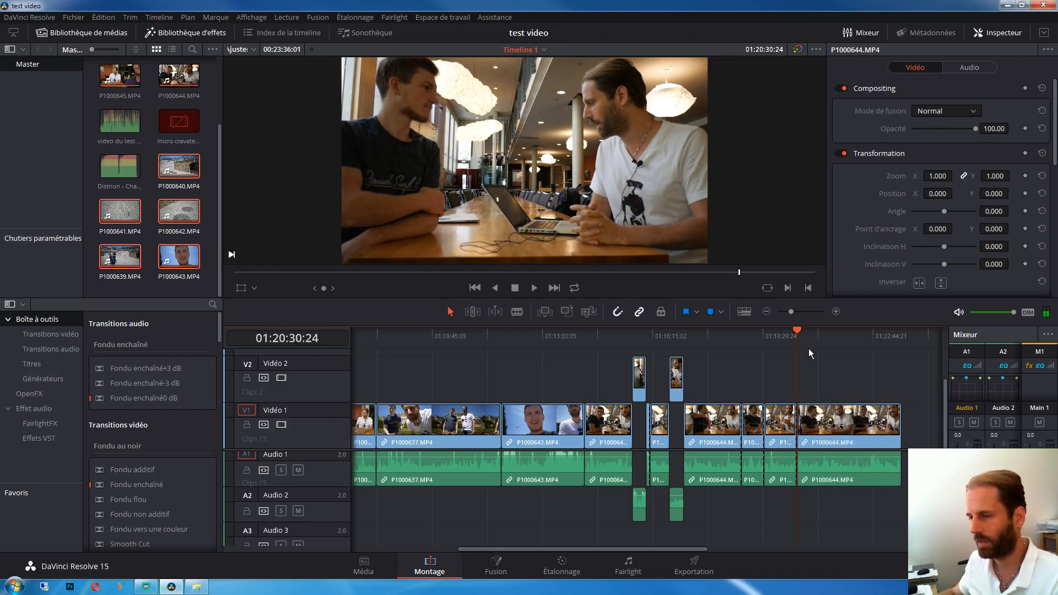
Split P1000644.MP4 at 01:20:54:23 and move the piece ending there, plus the short piece between the two preceding cuts, to Video 2.
{"action": "key", "text": "space"}
{"action": "left_click_drag", "start_coordinate": [806, 336], "coordinate": [811, 335]}
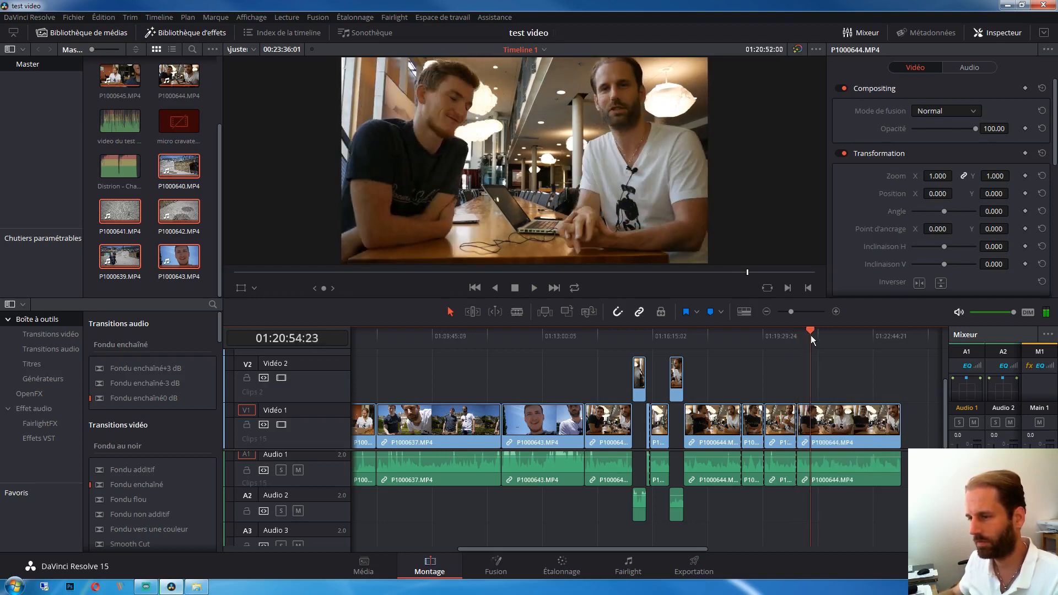
{"action": "key", "text": "ctrl+b"}
{"action": "left_click_drag", "start_coordinate": [804, 424], "coordinate": [804, 380]}
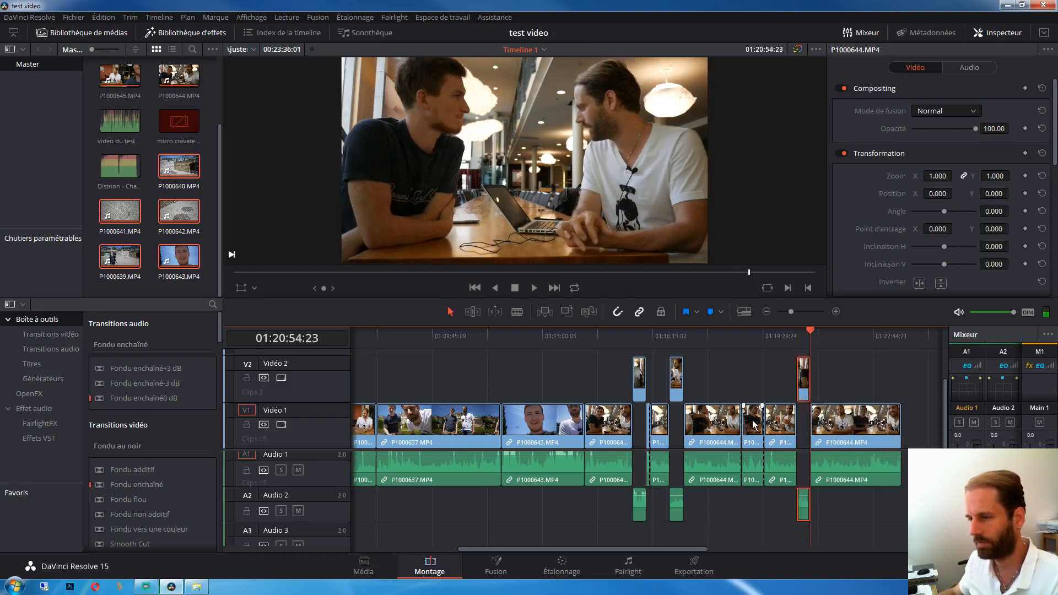
{"action": "left_click_drag", "start_coordinate": [754, 424], "coordinate": [753, 380]}
Cut a section ending at about 01:22:39 out of the last P1000644.MP4 piece and move it to Video 2 and Audio 2.
{"action": "left_click_drag", "start_coordinate": [822, 342], "coordinate": [831, 353]}
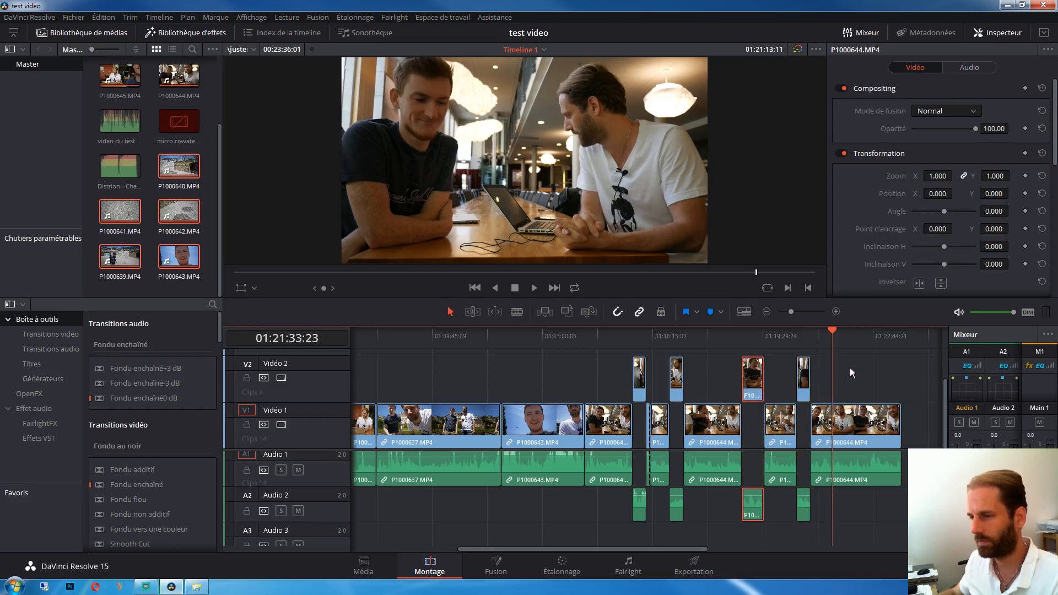
{"action": "key", "text": "space"}
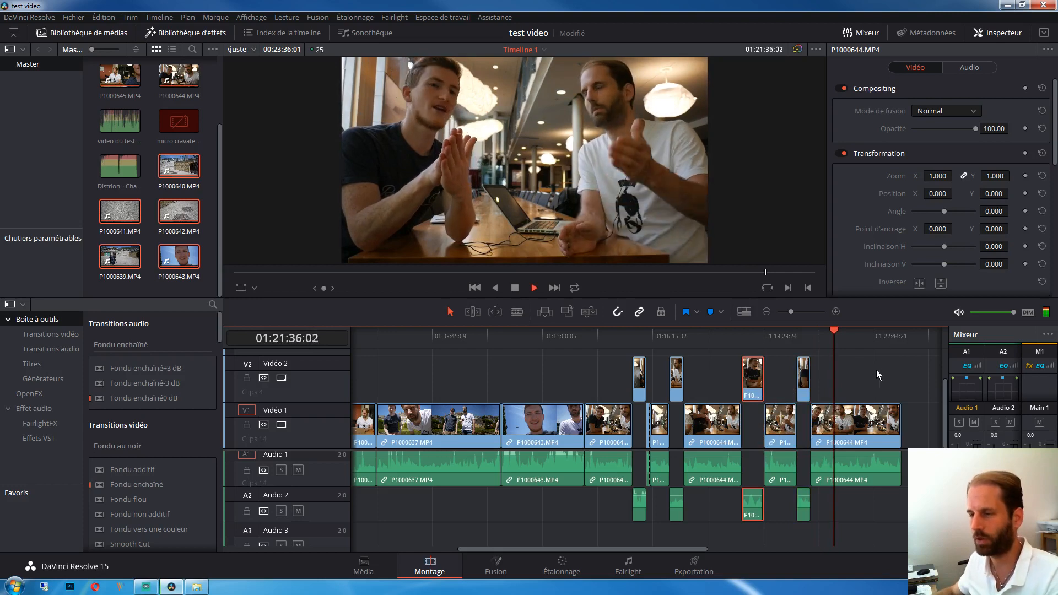
{"action": "left_click_drag", "start_coordinate": [838, 339], "coordinate": [868, 337]}
{"action": "key", "text": "ctrl+b"}
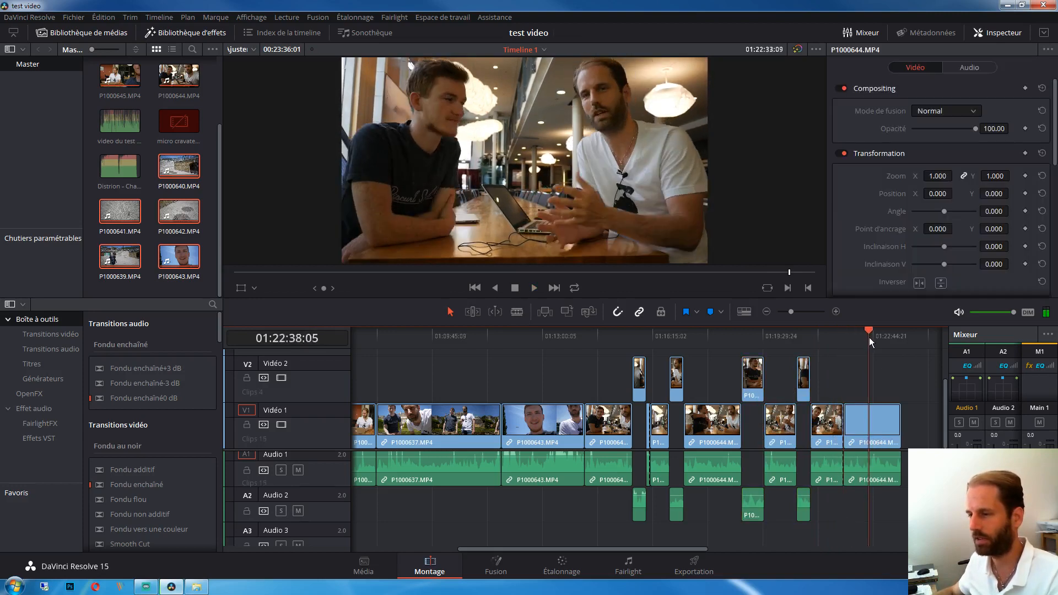
{"action": "key", "text": "ctrl+b"}
{"action": "key", "text": "space"}
{"action": "left_click", "coordinate": [885, 431]}
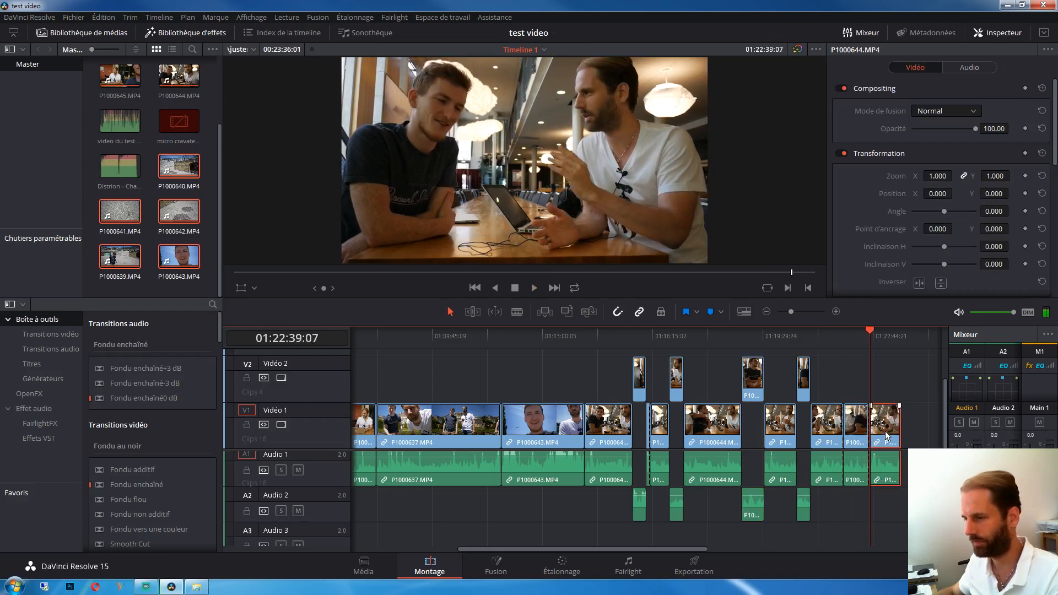
{"action": "left_click_drag", "start_coordinate": [854, 424], "coordinate": [854, 380]}
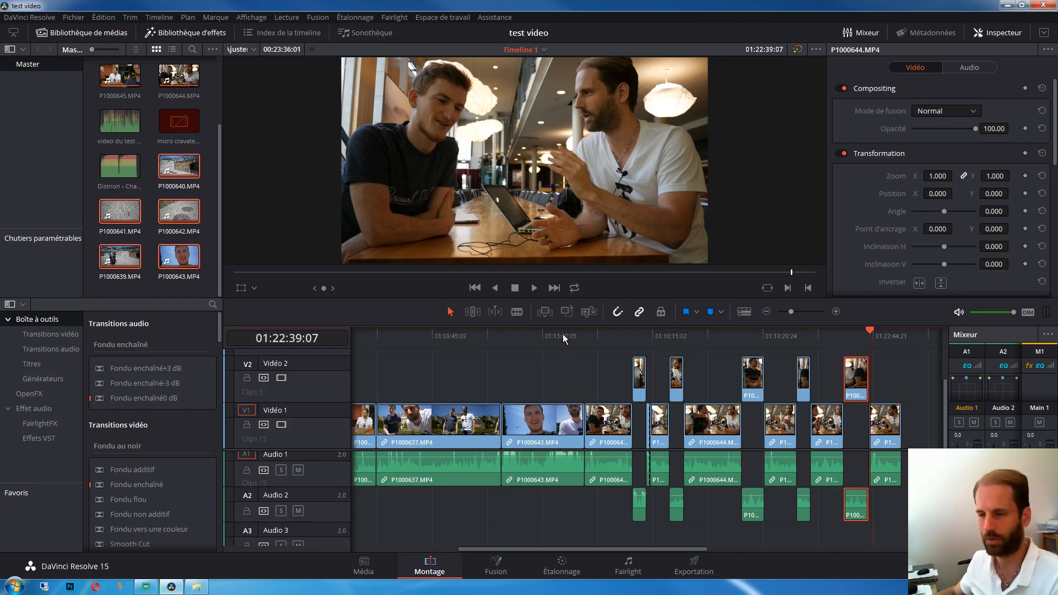
Return to the harbour clip P1000643.MP4 and split it at 01:12:21:11.
{"action": "left_click_drag", "start_coordinate": [563, 337], "coordinate": [520, 343]}
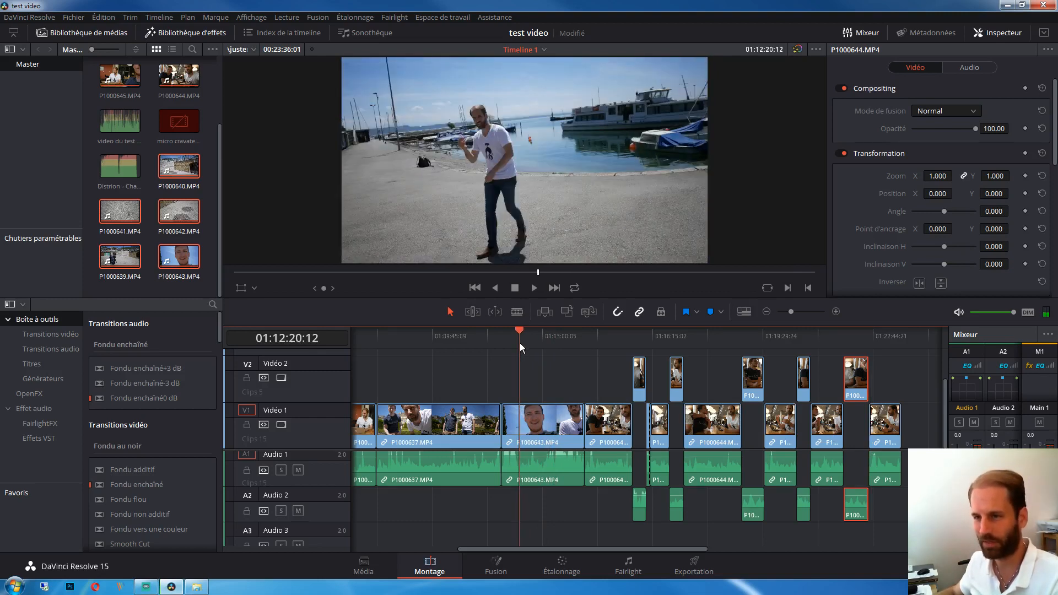
{"action": "left_click_drag", "start_coordinate": [520, 343], "coordinate": [520, 341]}
{"action": "left_click", "coordinate": [497, 372]}
{"action": "left_click", "coordinate": [546, 381]}
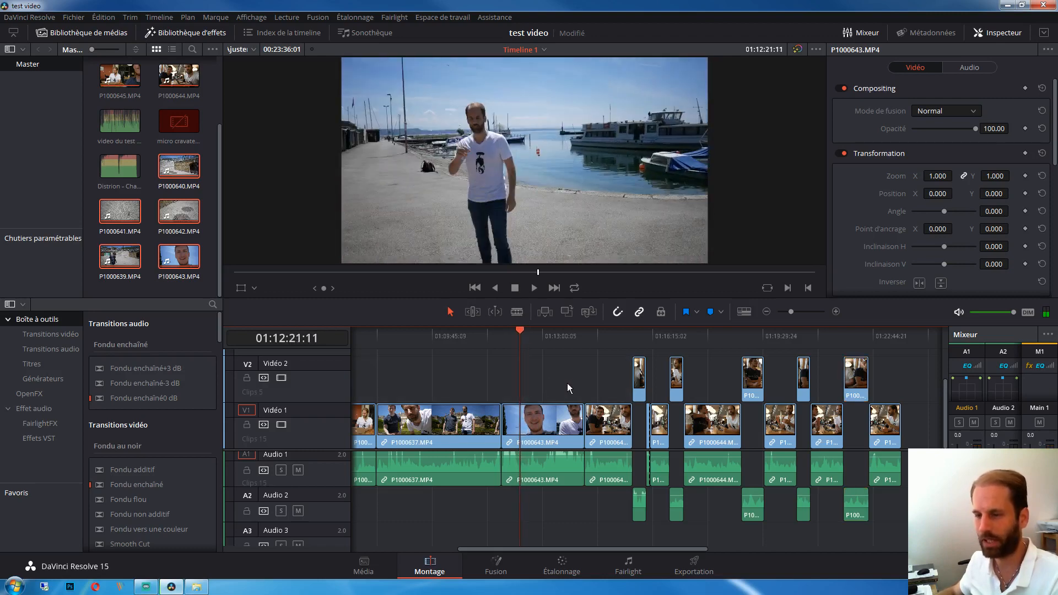
{"action": "left_click", "coordinate": [712, 428]}
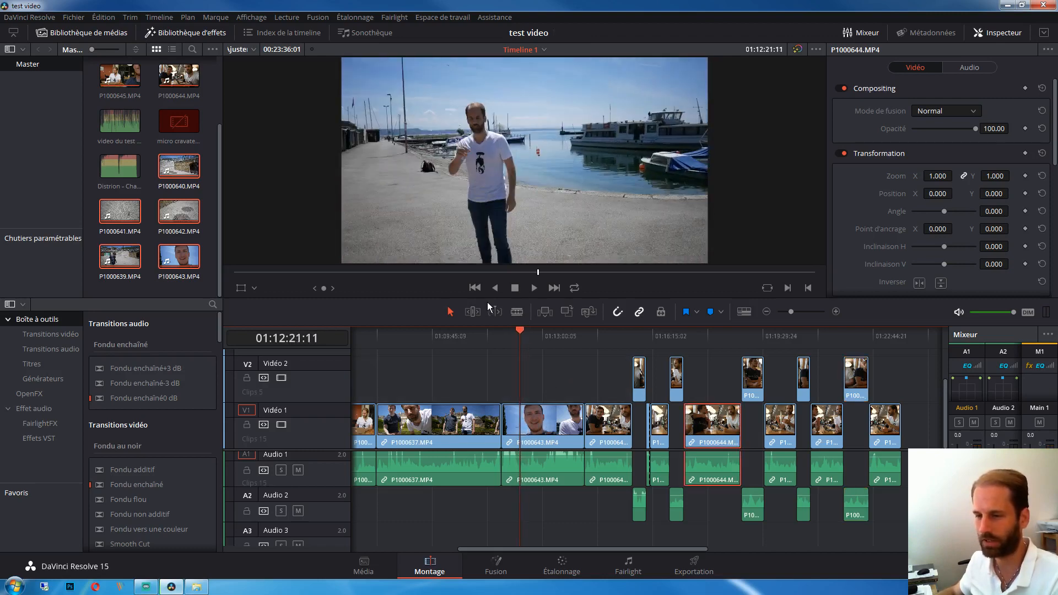
{"action": "left_click", "coordinate": [554, 359]}
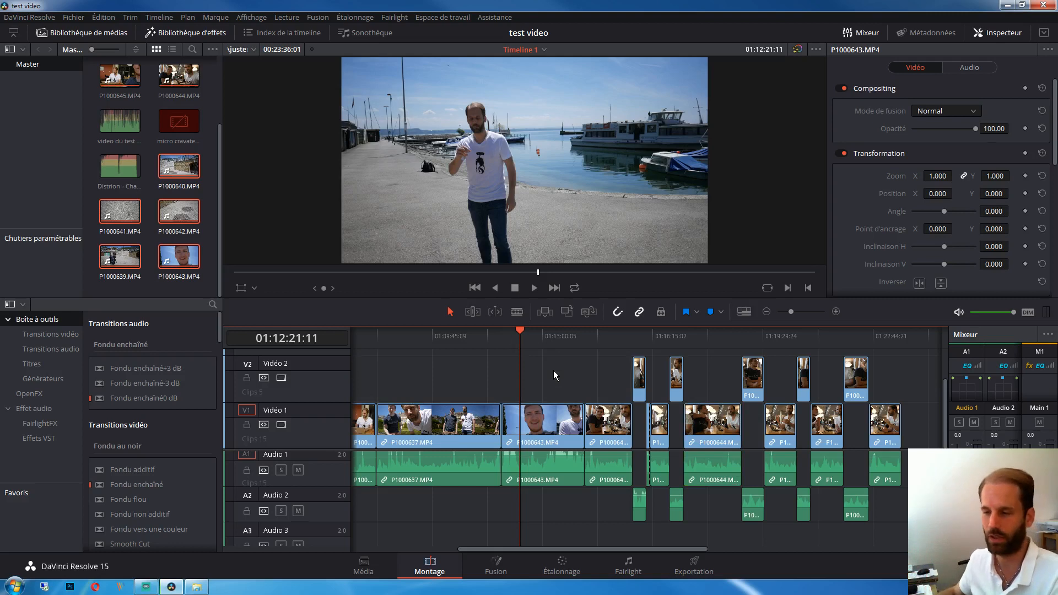
{"action": "left_click", "coordinate": [554, 371]}
{"action": "left_click", "coordinate": [570, 377]}
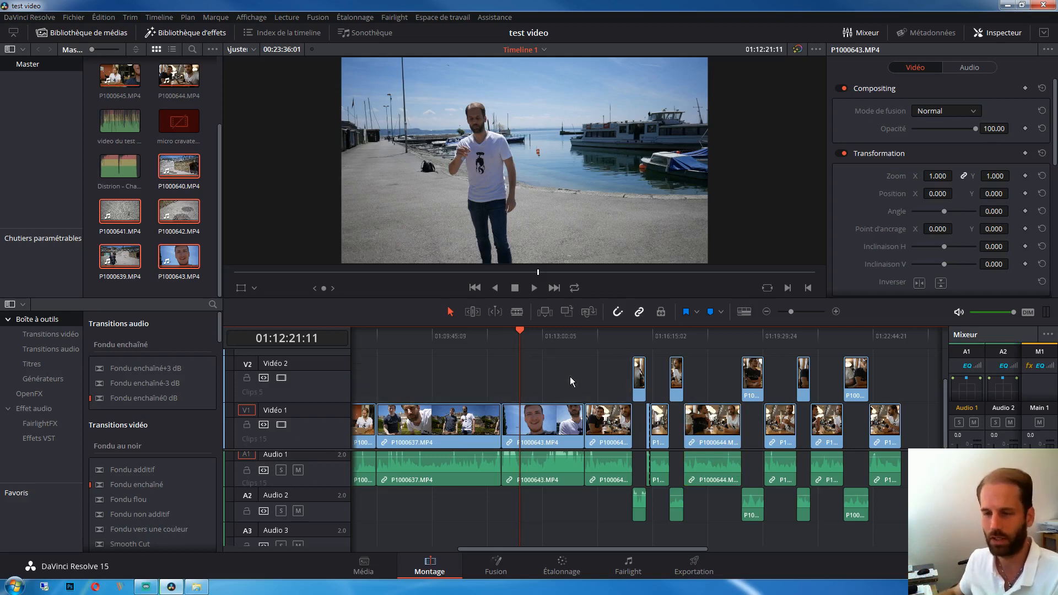
{"action": "key", "text": "ctrl+b"}
Split P1000643.MP4 again at 01:12:44:21 and move the piece between its two cuts to Video 2 and Audio 2.
{"action": "mouse_move", "coordinate": [527, 338]}
{"action": "left_mouse_down"}
{"action": "mouse_move", "coordinate": [549, 341]}
{"action": "mouse_move", "coordinate": [540, 341]}
{"action": "left_mouse_up"}
{"action": "key", "text": "ctrl+b"}
{"action": "left_click_drag", "start_coordinate": [527, 425], "coordinate": [526, 400]}
Look through P1000637.MP4 and split it at four points between about 01:09:21 and 01:10:52:20.
{"action": "left_click_drag", "start_coordinate": [461, 379], "coordinate": [576, 374]}
{"action": "left_click", "coordinate": [526, 340]}
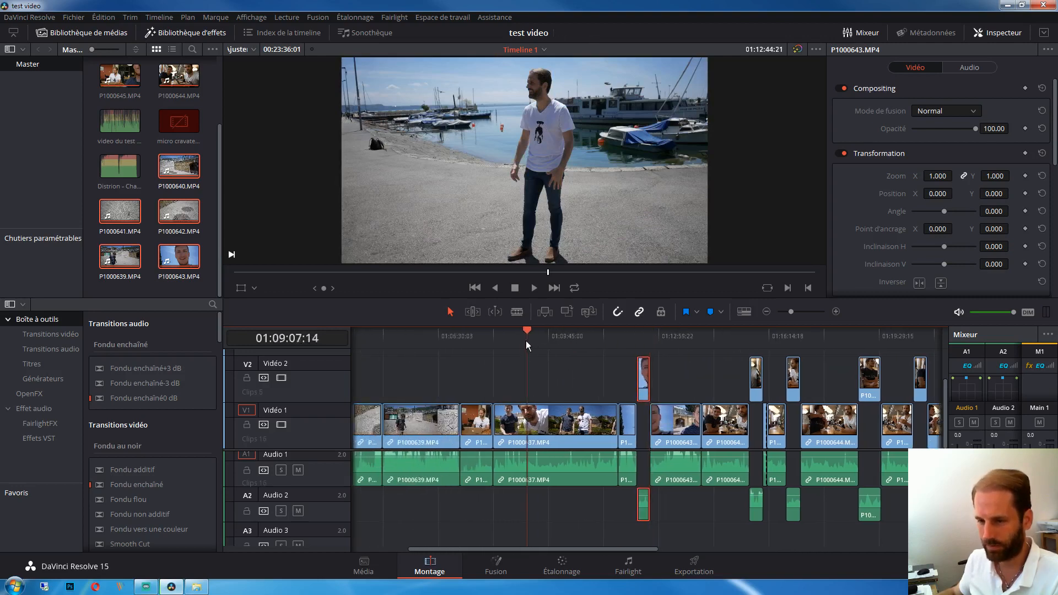
{"action": "key", "text": "space"}
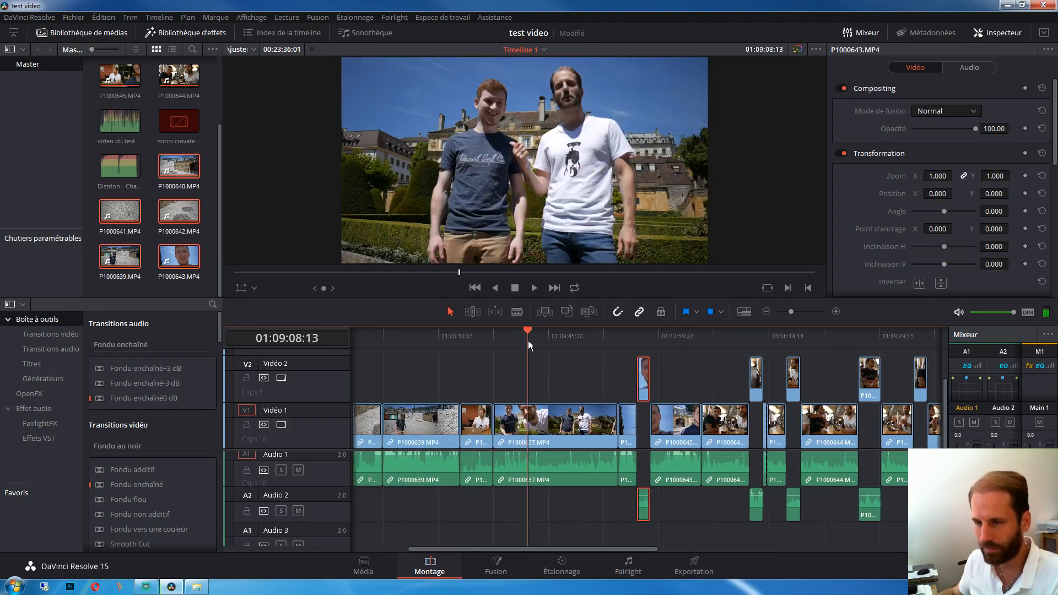
{"action": "left_click_drag", "start_coordinate": [531, 340], "coordinate": [534, 338]}
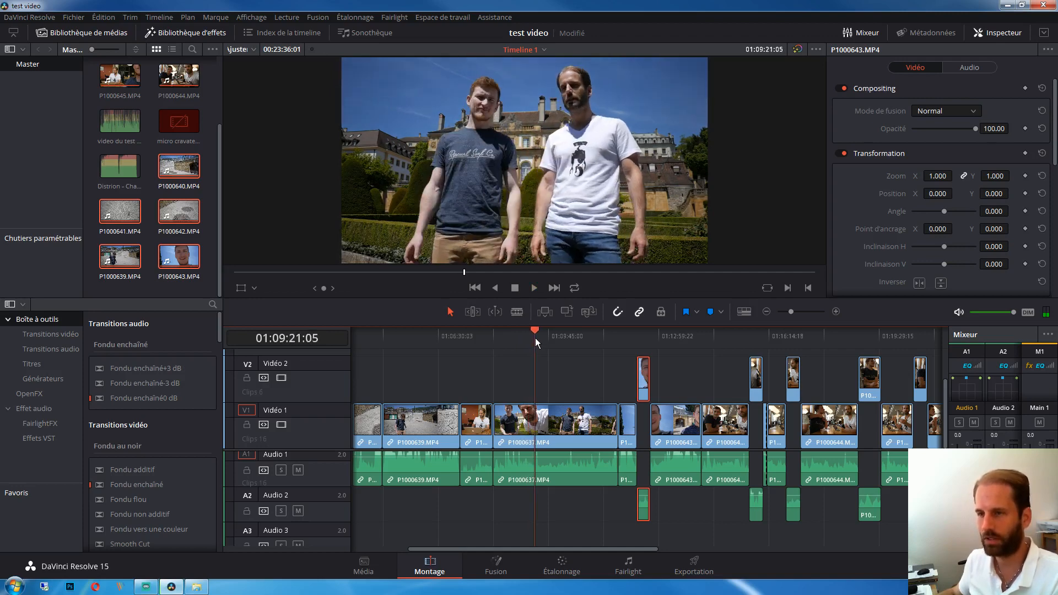
{"action": "left_click_drag", "start_coordinate": [535, 338], "coordinate": [587, 338]}
{"action": "left_click", "coordinate": [550, 379]}
{"action": "key", "text": "ctrl+b"}
{"action": "key", "text": "ctrl+b"}
{"action": "key", "text": "ctrl+b"}
{"action": "key", "text": "ctrl+b"}
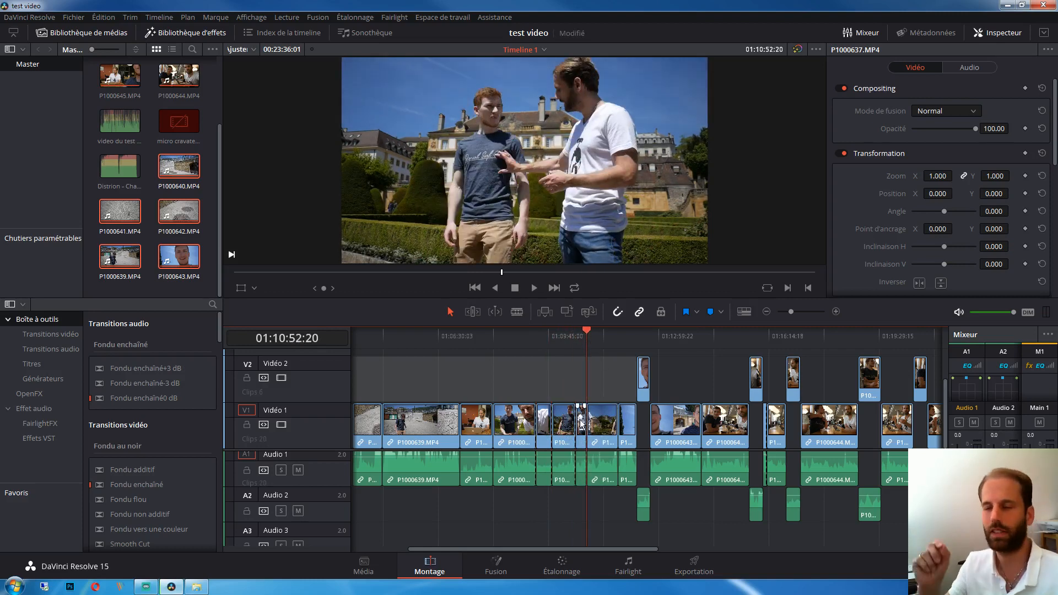
Move the second and fourth pieces of P1000637.MP4 to Video 2 and their audio to Audio 2.
{"action": "left_click_drag", "start_coordinate": [581, 423], "coordinate": [581, 379]}
{"action": "left_click_drag", "start_coordinate": [543, 421], "coordinate": [544, 400]}
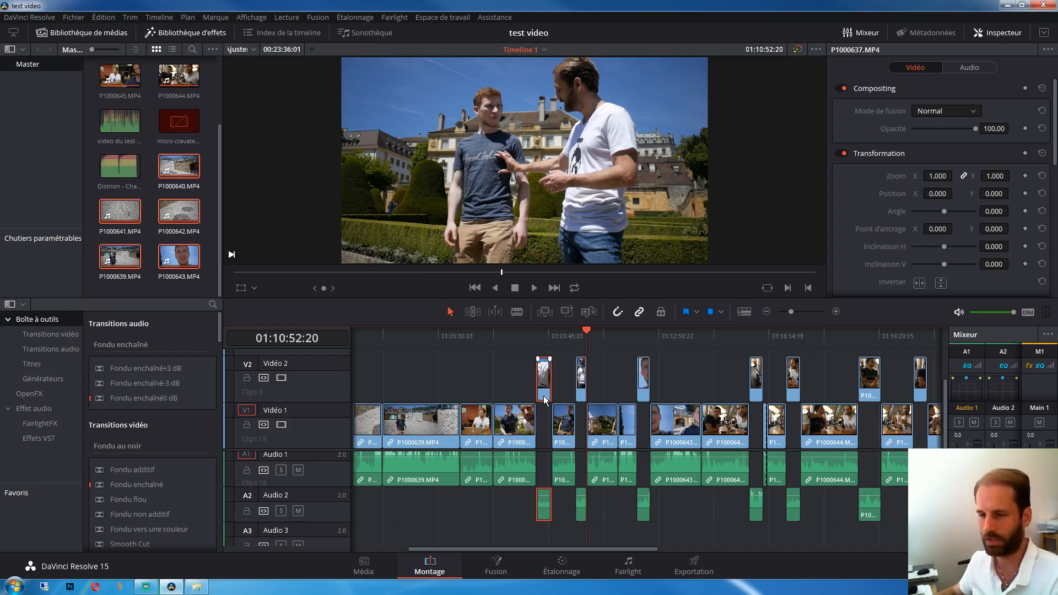
{"action": "left_click", "coordinate": [598, 379]}
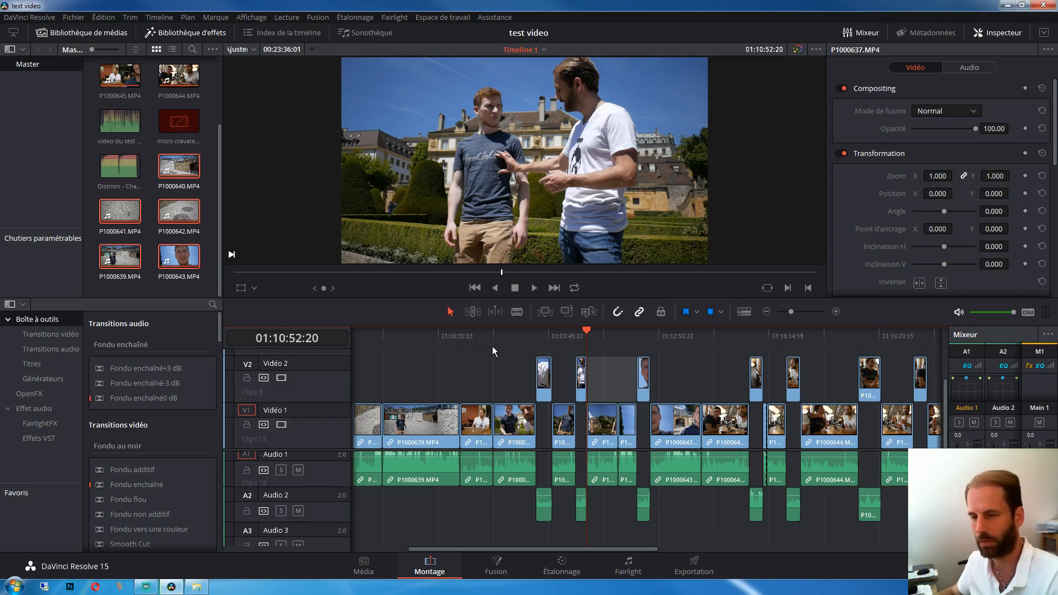
Split P1000645.MP4 at 01:07:14:18 and move its short opening piece to Video 2 and Audio 2.
{"action": "left_click", "coordinate": [469, 337]}
{"action": "key", "text": "space"}
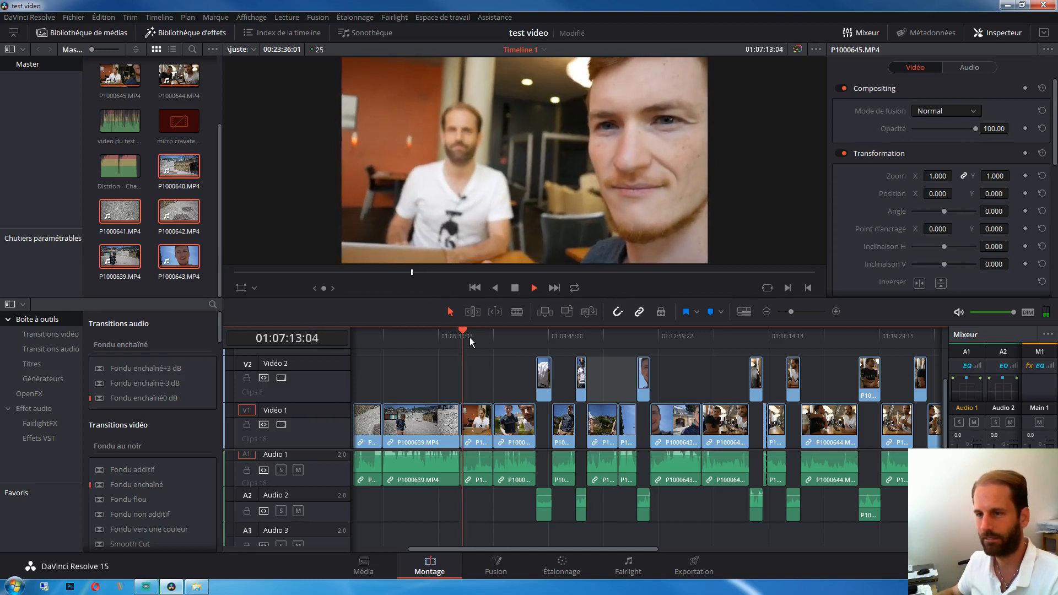
{"action": "key", "text": "space"}
{"action": "key", "text": "ctrl+b"}
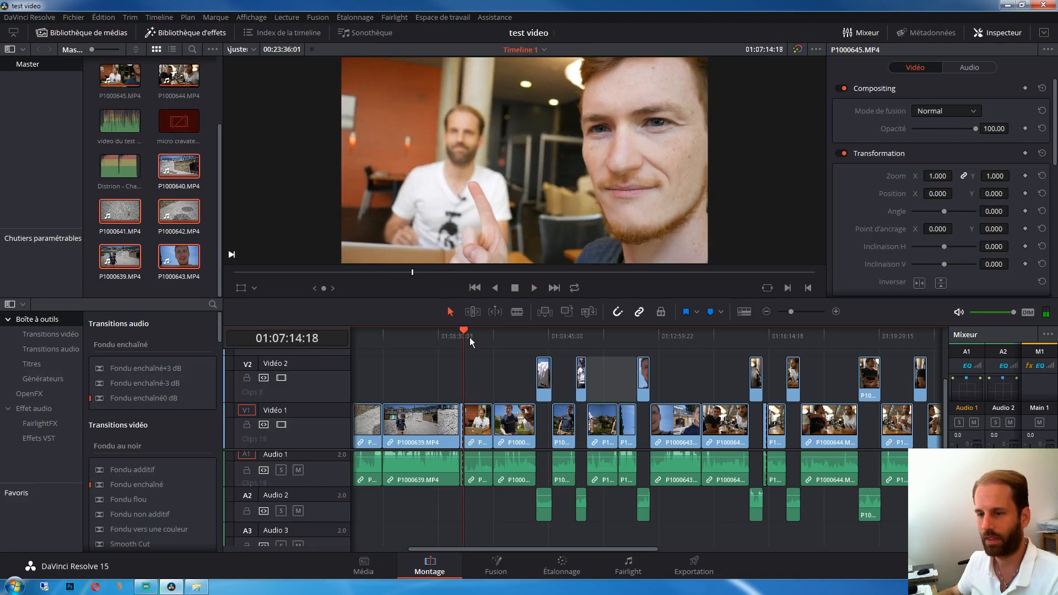
{"action": "left_click_drag", "start_coordinate": [461, 415], "coordinate": [462, 395]}
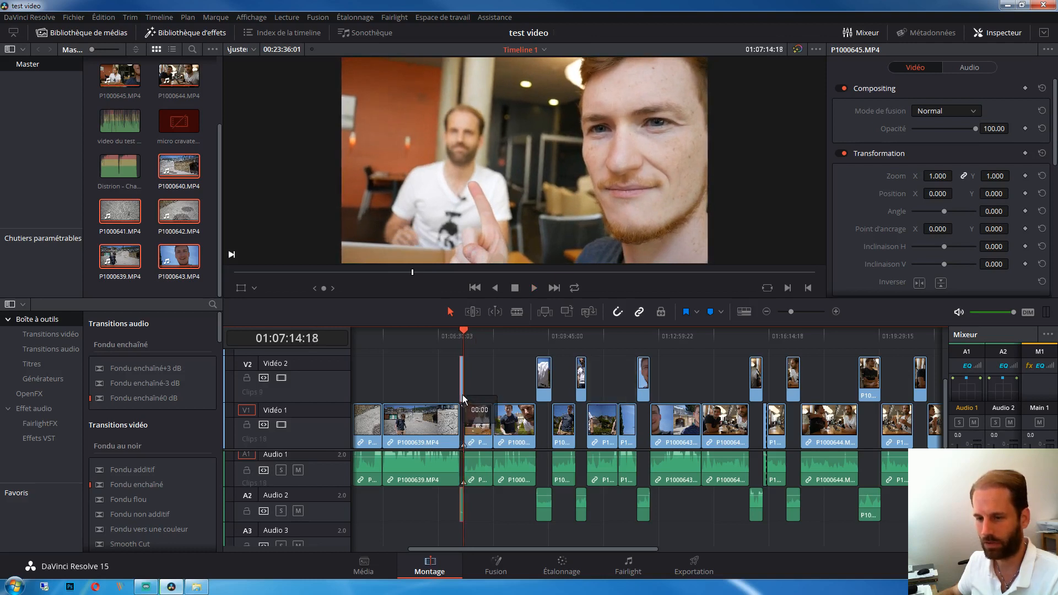
Play through P1000645.MP4 and split it at 01:07:48:19.
{"action": "left_click", "coordinate": [474, 337]}
{"action": "key", "text": "space"}
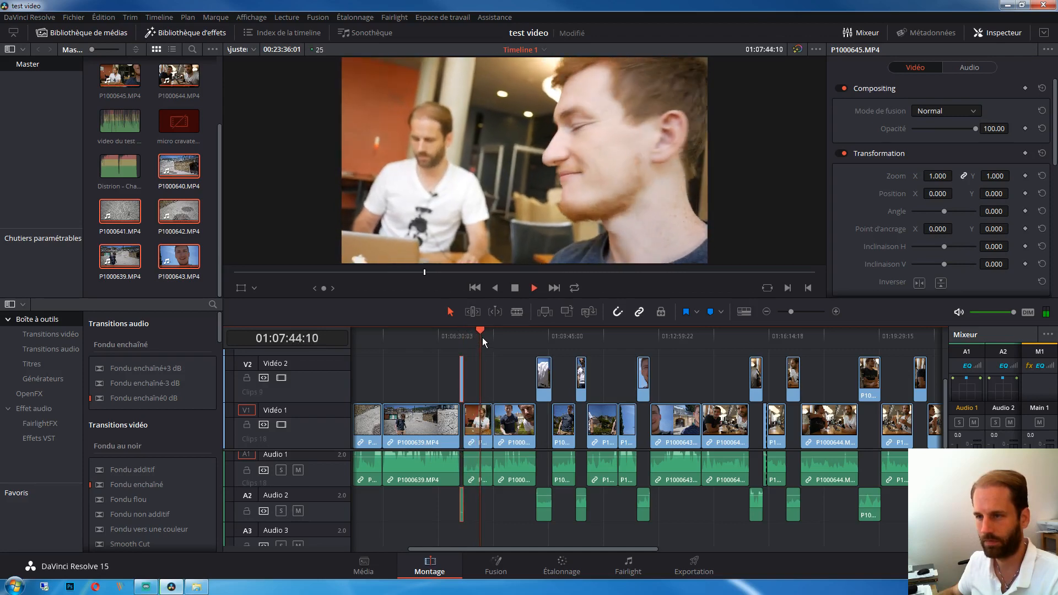
{"action": "key", "text": "space"}
{"action": "key", "text": "space"}
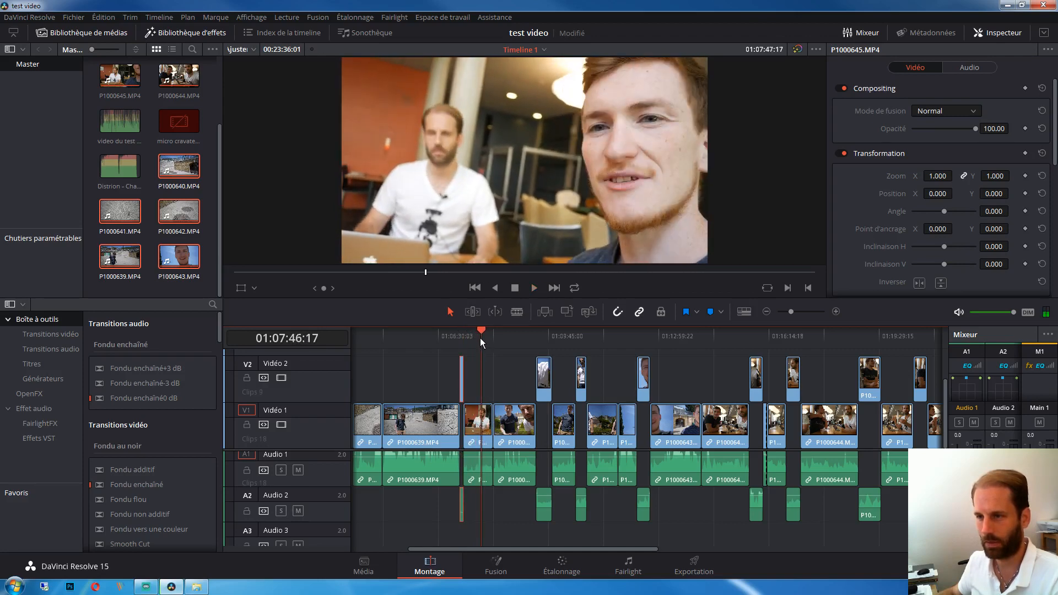
{"action": "key", "text": "space"}
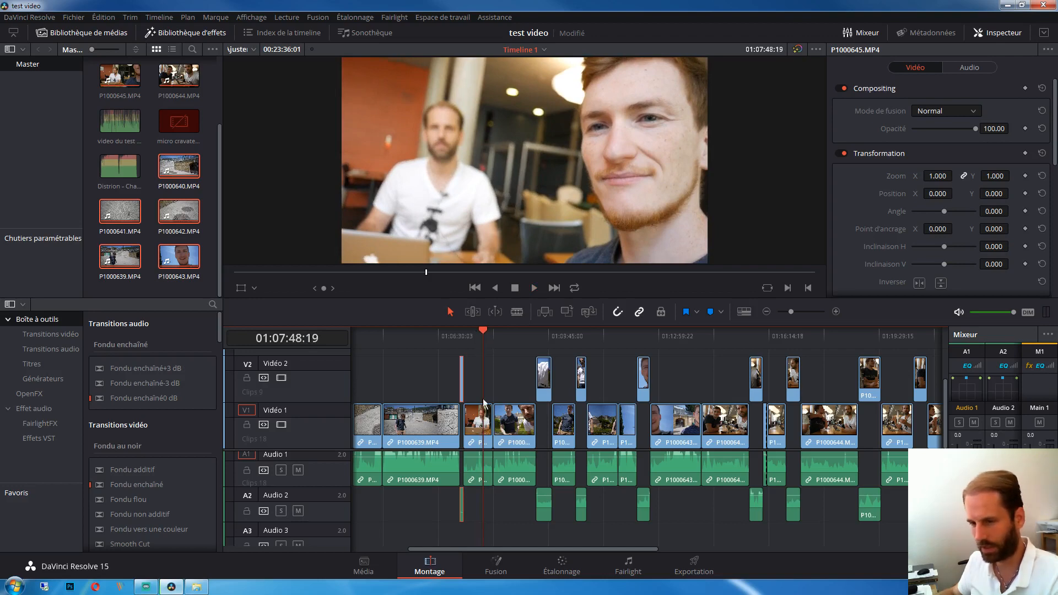
{"action": "left_click", "coordinate": [495, 375]}
{"action": "key", "text": "ctrl+b"}
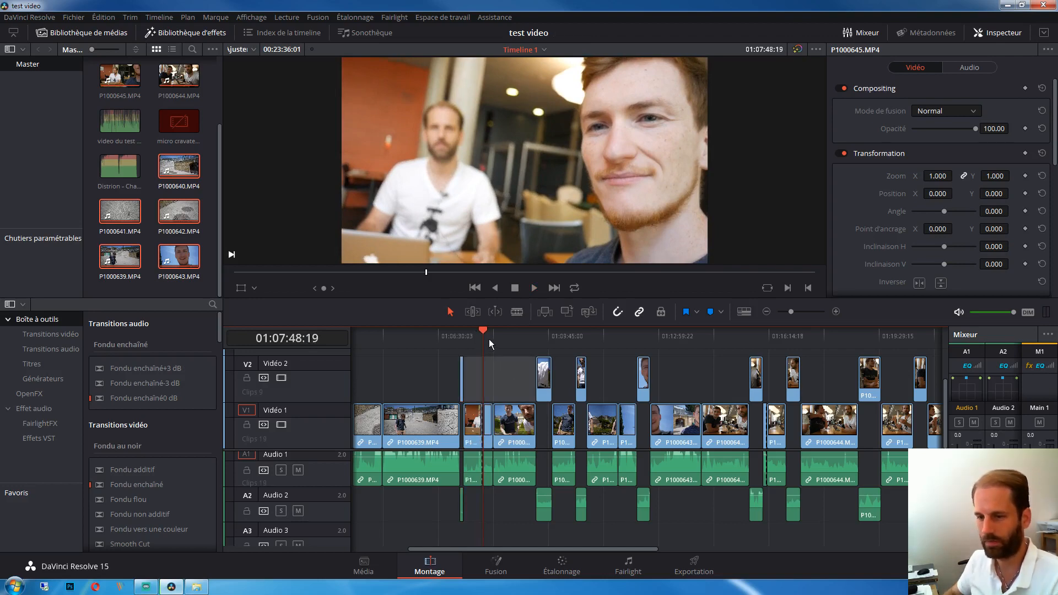
Split P1000645.MP4 again at 01:08:00:19 and move the piece between its last two cuts to Video 2 and Audio 2.
{"action": "key", "text": "shift+Right"}
{"action": "key", "text": "shift+Right"}
{"action": "key", "text": "shift+Right"}
{"action": "key", "text": "shift+Right"}
{"action": "key", "text": "shift+Right"}
{"action": "key", "text": "shift+Right"}
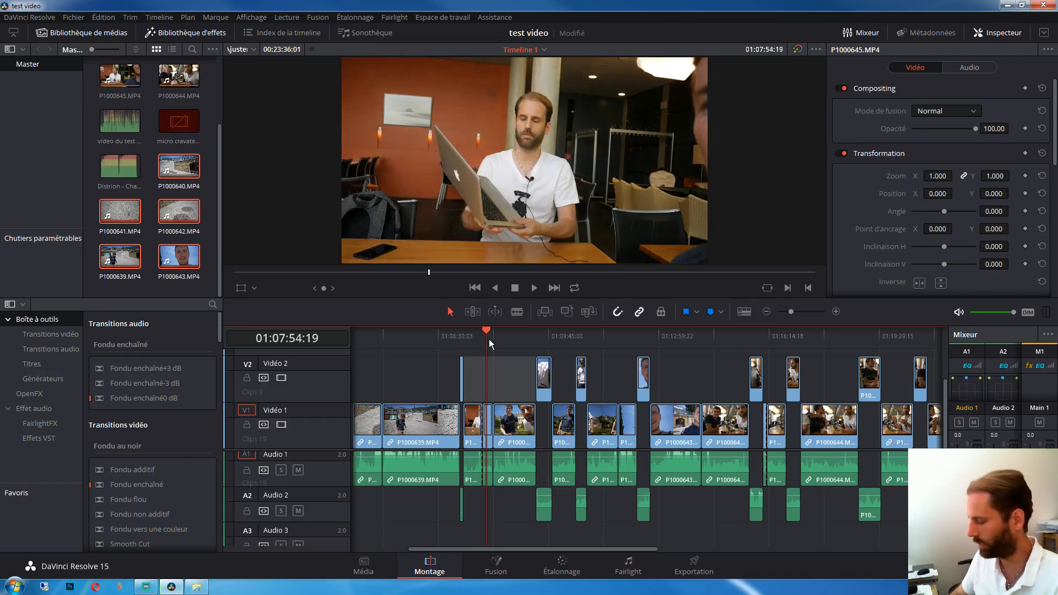
{"action": "key", "text": "shift+Right"}
{"action": "key", "text": "shift+Right"}
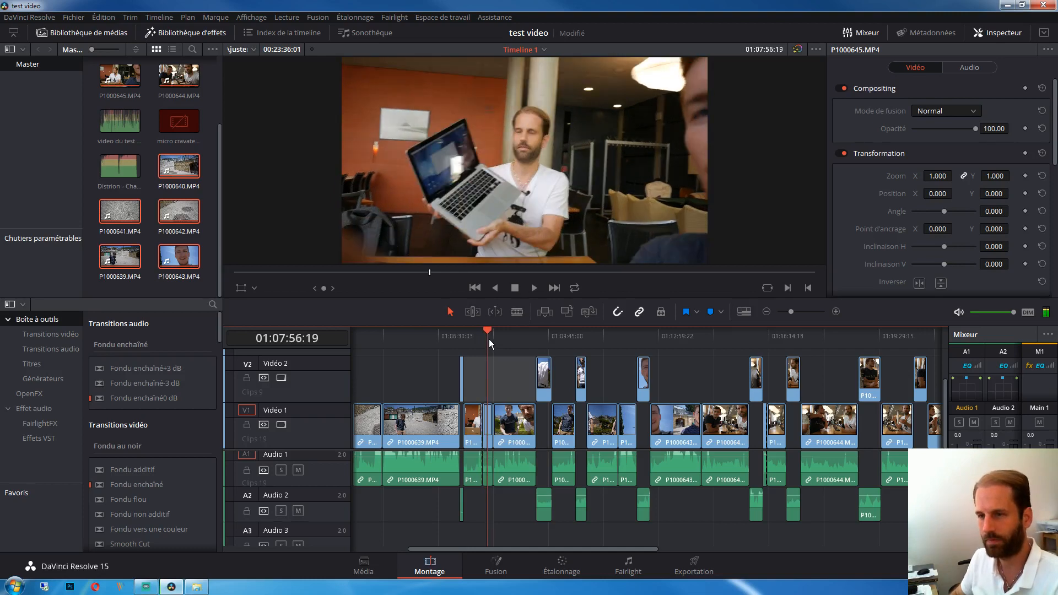
{"action": "key", "text": "shift+Right"}
{"action": "key", "text": "shift+Right"}
{"action": "key", "text": "shift+Right"}
{"action": "key", "text": "shift+Right"}
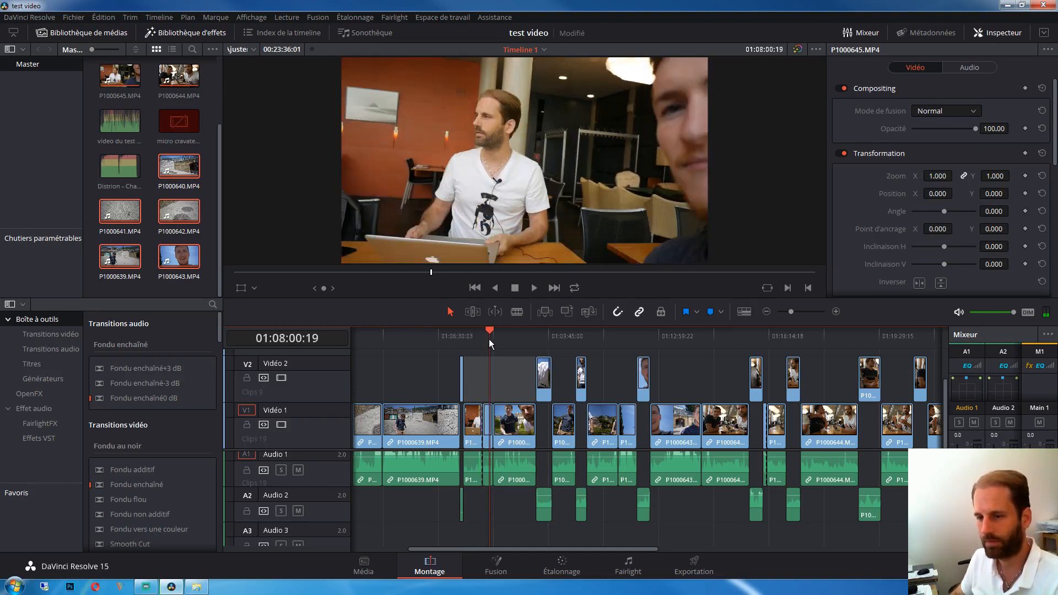
{"action": "key", "text": "ctrl+b"}
{"action": "left_click_drag", "start_coordinate": [486, 426], "coordinate": [486, 392]}
Split P1000639.MP4 at four points from 01:05:24:11 to 01:06:37:13 and move its second and fourth pieces to Video 2 and Audio 2.
{"action": "scroll", "coordinate": [458, 381], "scroll_direction": "left", "scroll_amount": 3}
{"action": "scroll", "coordinate": [577, 379], "scroll_direction": "left", "scroll_amount": 2}
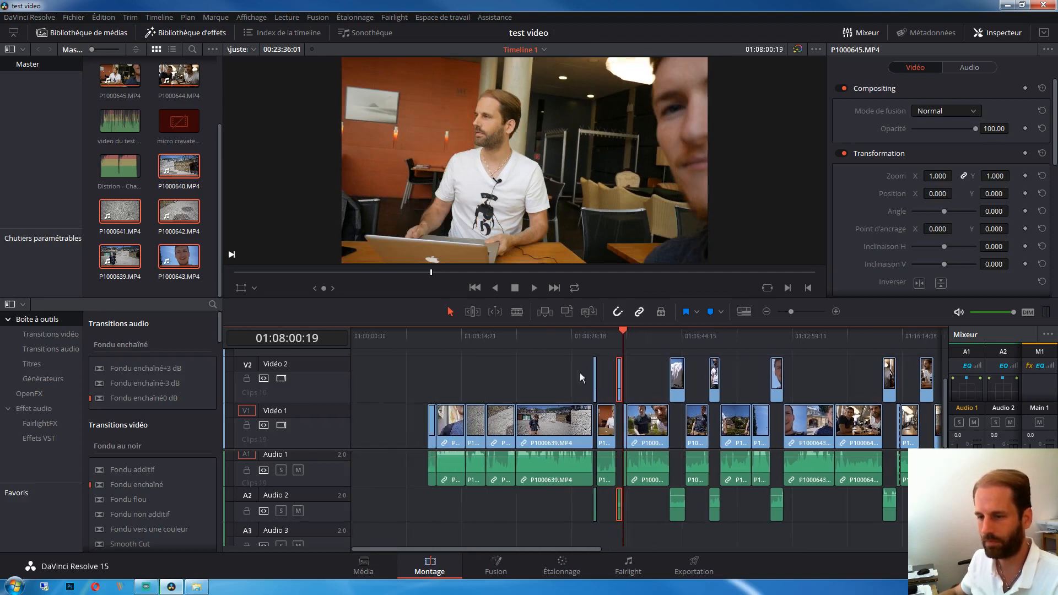
{"action": "left_click", "coordinate": [534, 338]}
{"action": "left_click", "coordinate": [556, 372]}
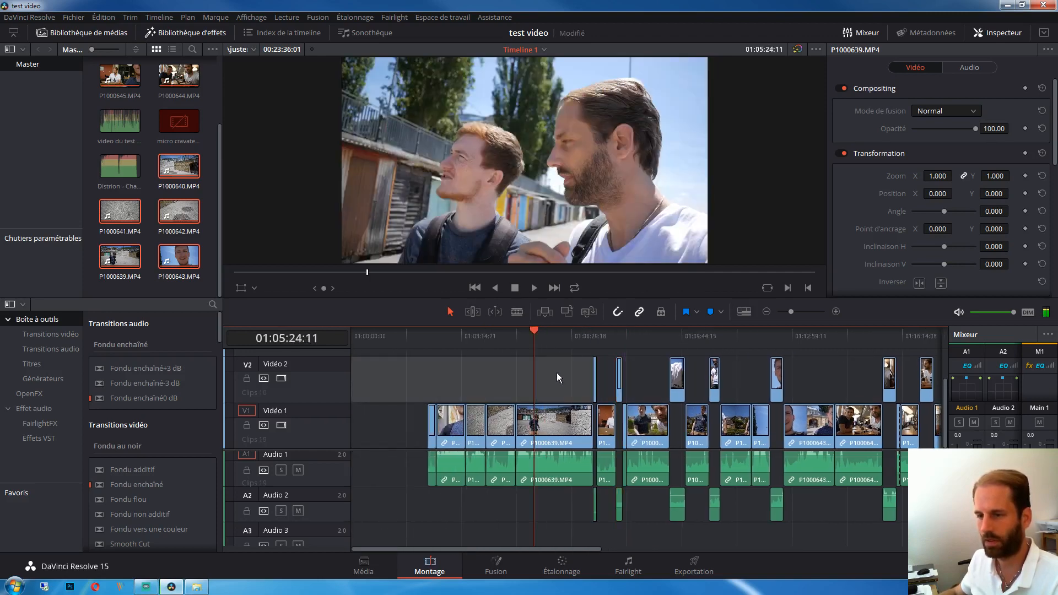
{"action": "key", "text": "ctrl+b"}
{"action": "left_click", "coordinate": [546, 339]}
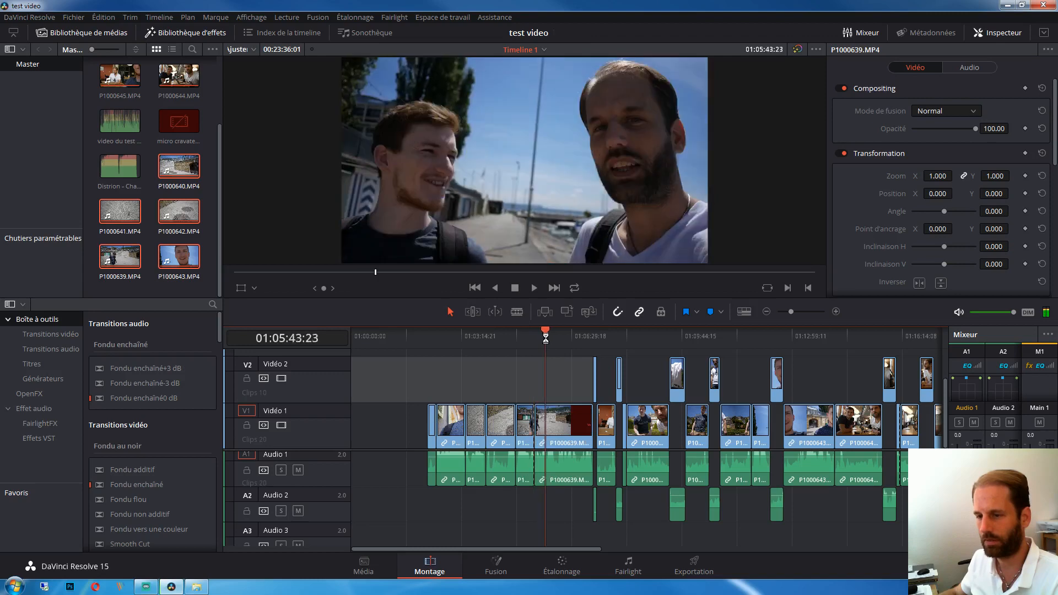
{"action": "key", "text": "ctrl+b"}
{"action": "left_click_drag", "start_coordinate": [546, 338], "coordinate": [575, 339]}
{"action": "key", "text": "ctrl+b"}
{"action": "key", "text": "ctrl+b"}
{"action": "left_click_drag", "start_coordinate": [568, 420], "coordinate": [568, 379]}
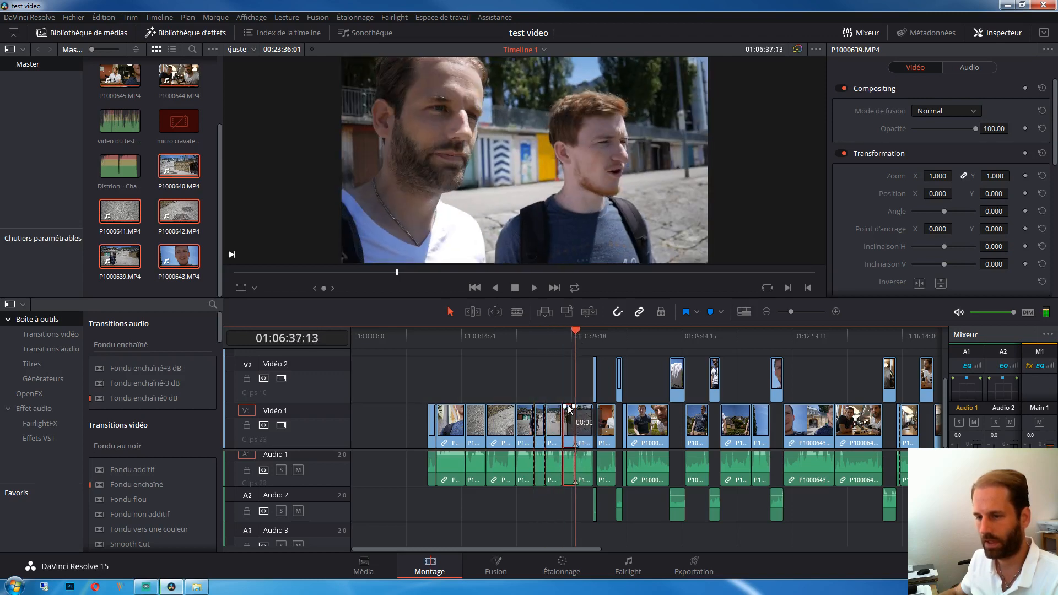
{"action": "left_click_drag", "start_coordinate": [540, 422], "coordinate": [522, 388]}
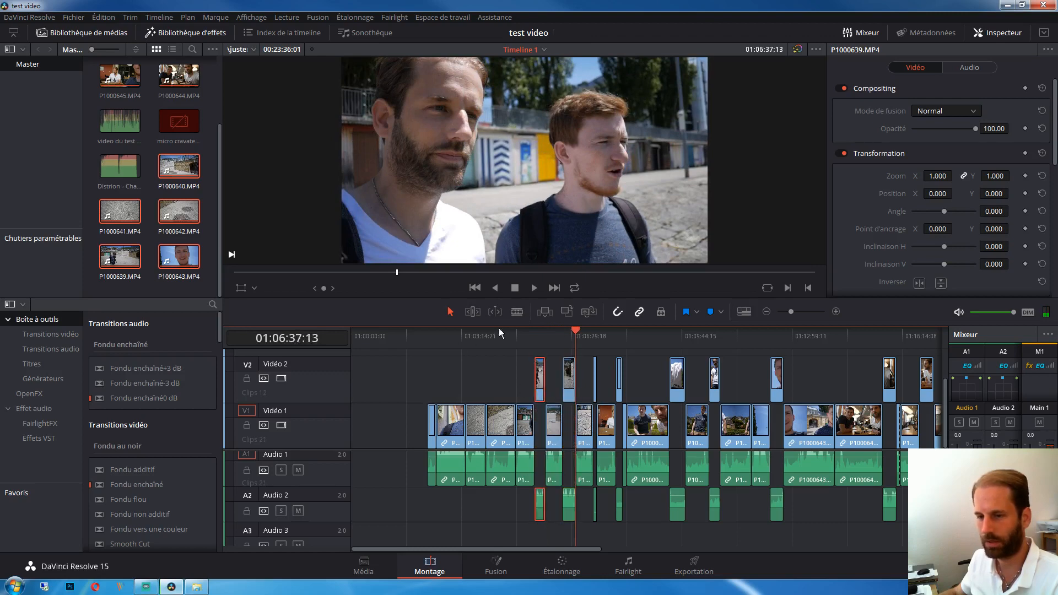
Split P1000642.MP4 at 01:04:17:05 and 01:04:35:05 and move the piece between the cuts to Video 2 and Audio 2.
{"action": "left_click", "coordinate": [497, 337]}
{"action": "key", "text": "space"}
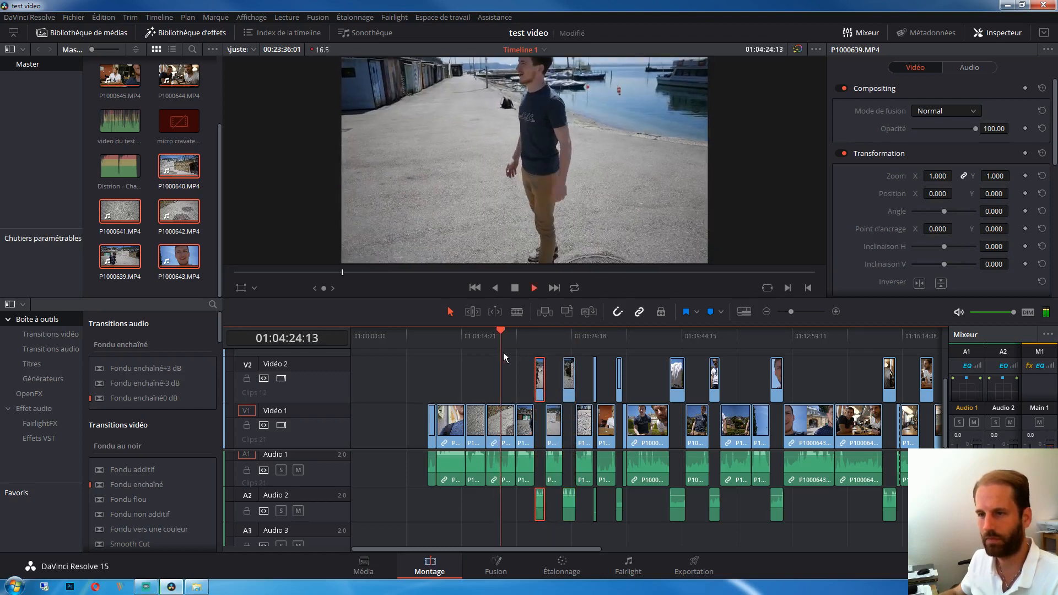
{"action": "key", "text": "space"}
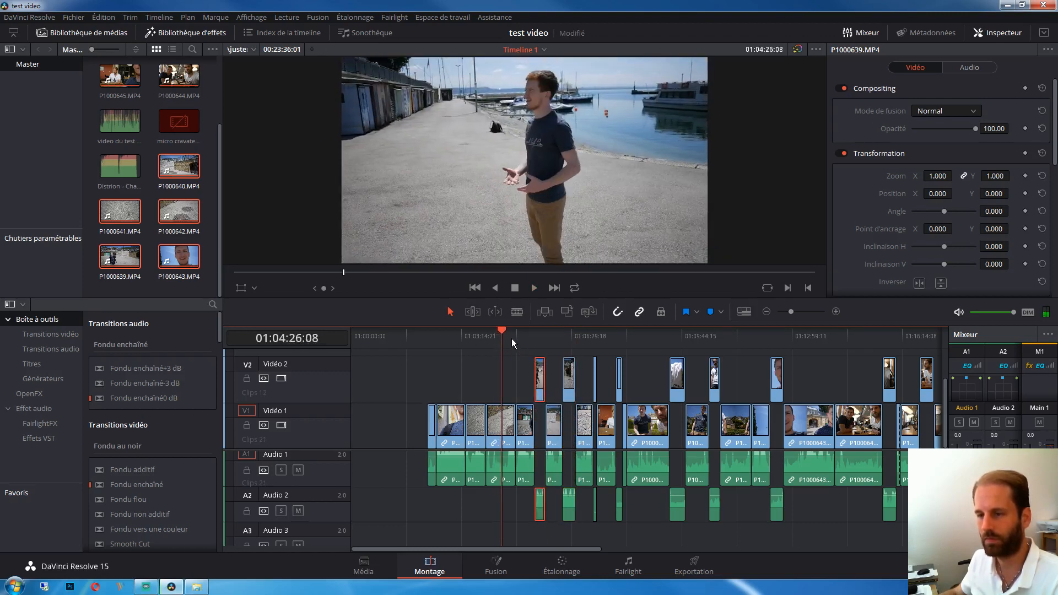
{"action": "left_click_drag", "start_coordinate": [511, 338], "coordinate": [497, 337]}
{"action": "left_click", "coordinate": [454, 355]}
{"action": "key", "text": "ctrl+b"}
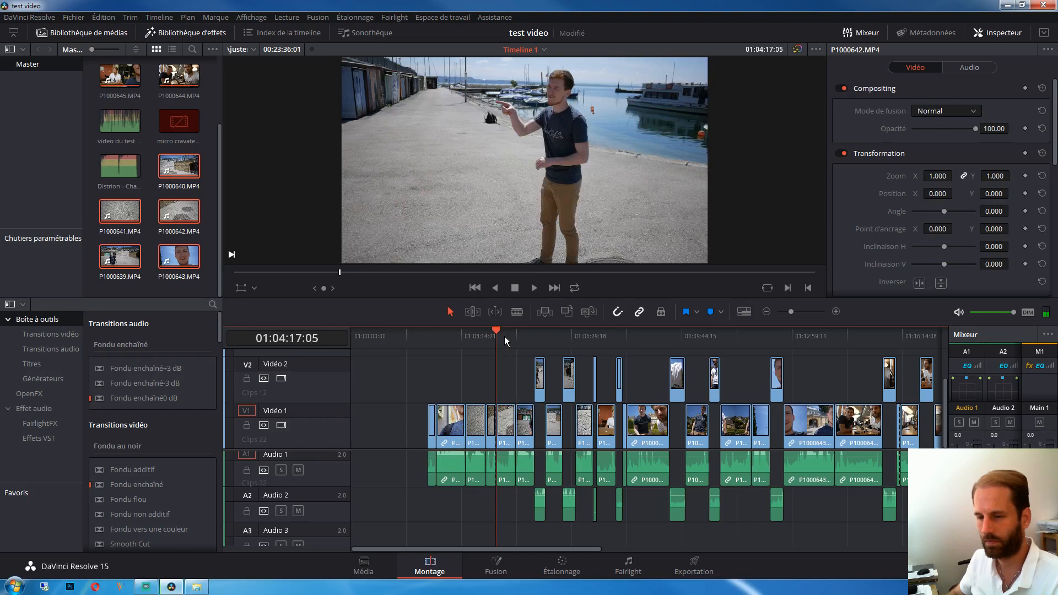
{"action": "key", "text": "space"}
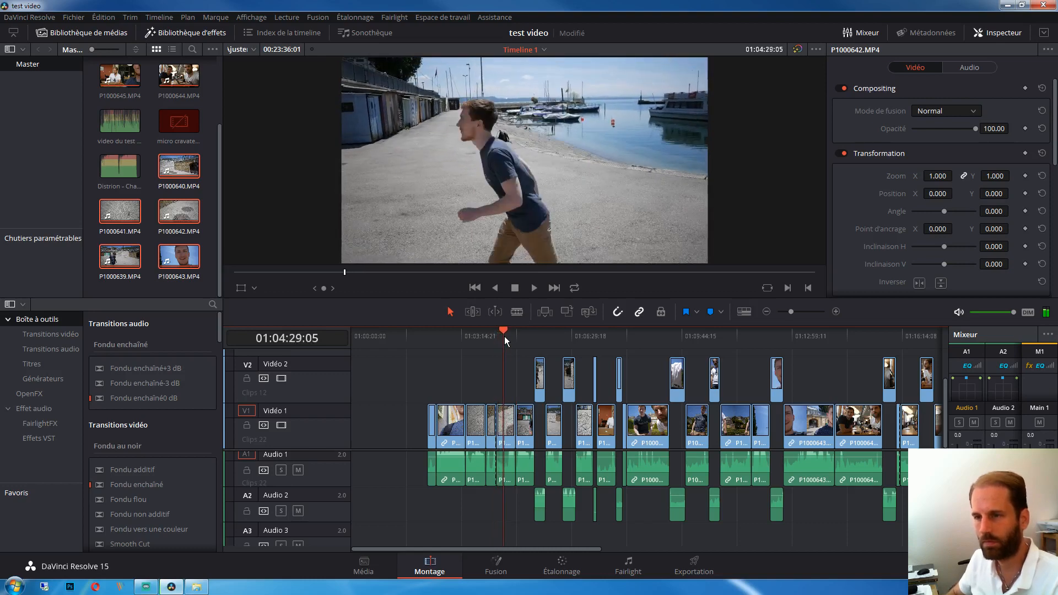
{"action": "key", "text": "ctrl+b"}
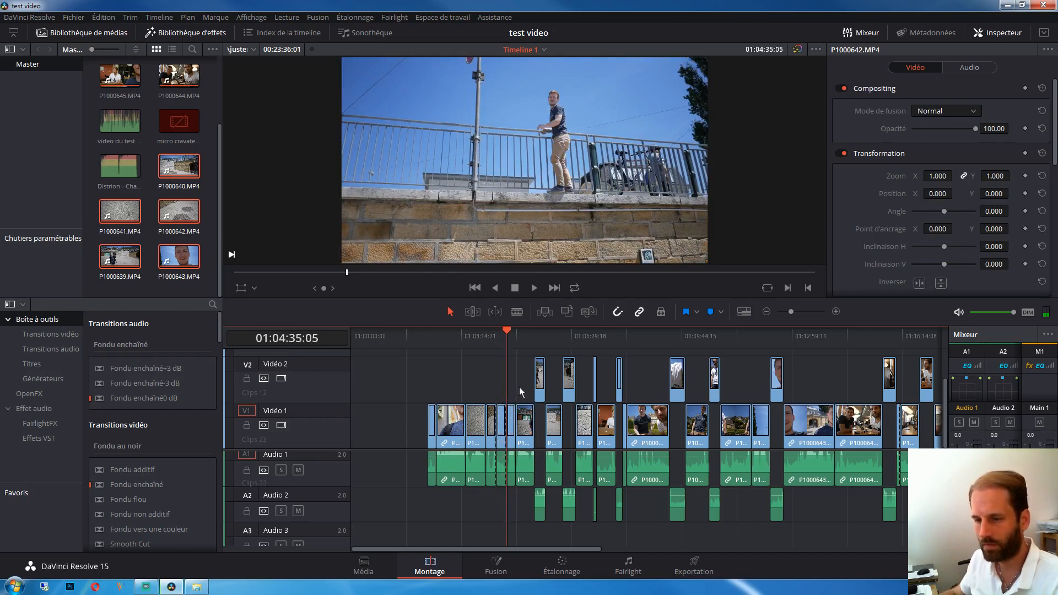
{"action": "left_click_drag", "start_coordinate": [501, 424], "coordinate": [501, 379]}
Review the earlier footage and place the playhead at 01:03:01:05 in P1000638.MP4.
{"action": "left_click", "coordinate": [466, 339]}
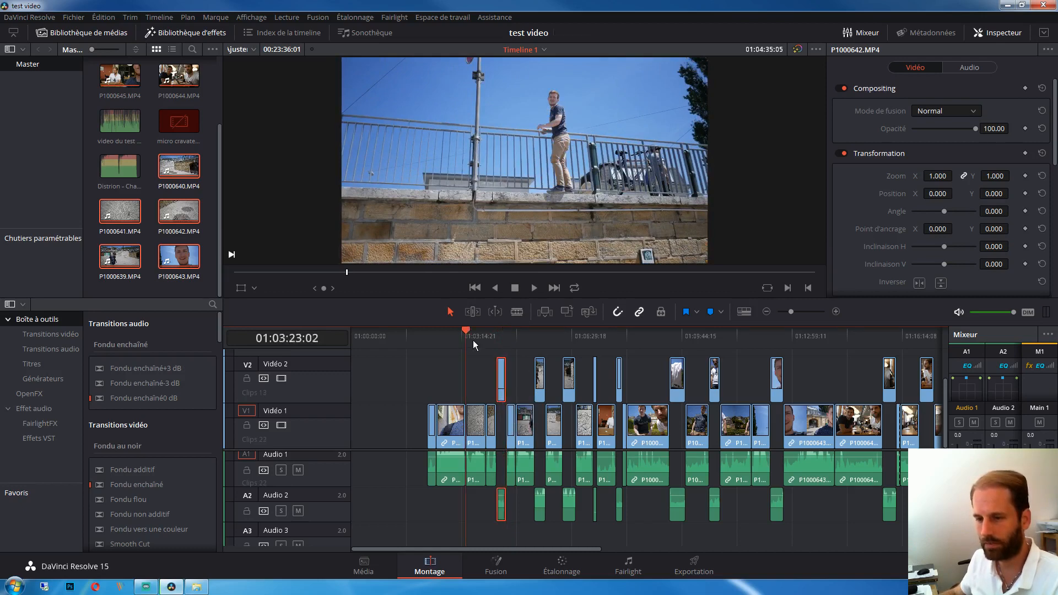
{"action": "key", "text": "space"}
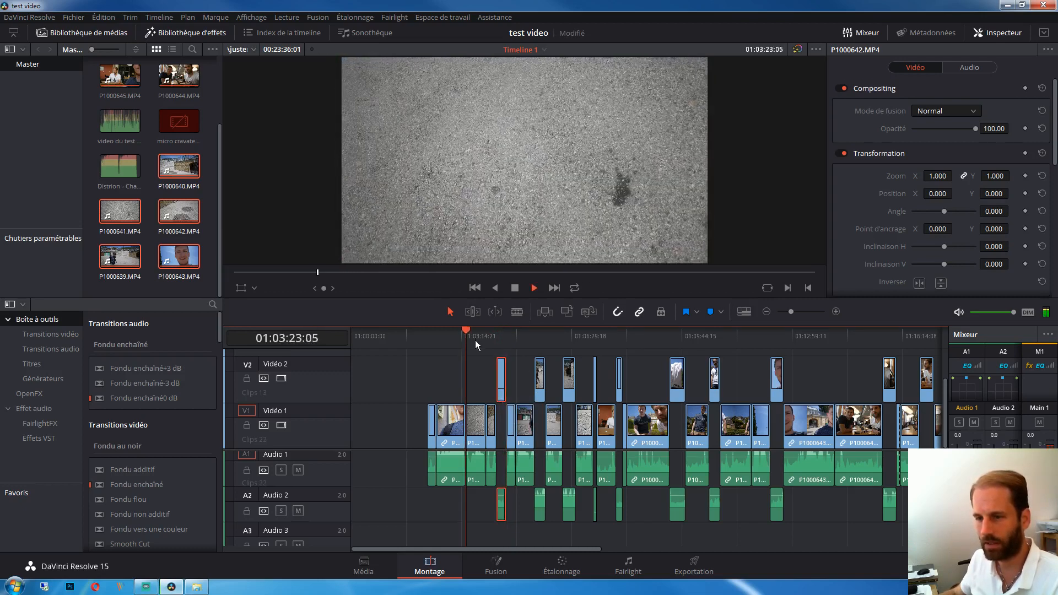
{"action": "left_click_drag", "start_coordinate": [458, 338], "coordinate": [454, 338]}
{"action": "left_click", "coordinate": [438, 378]}
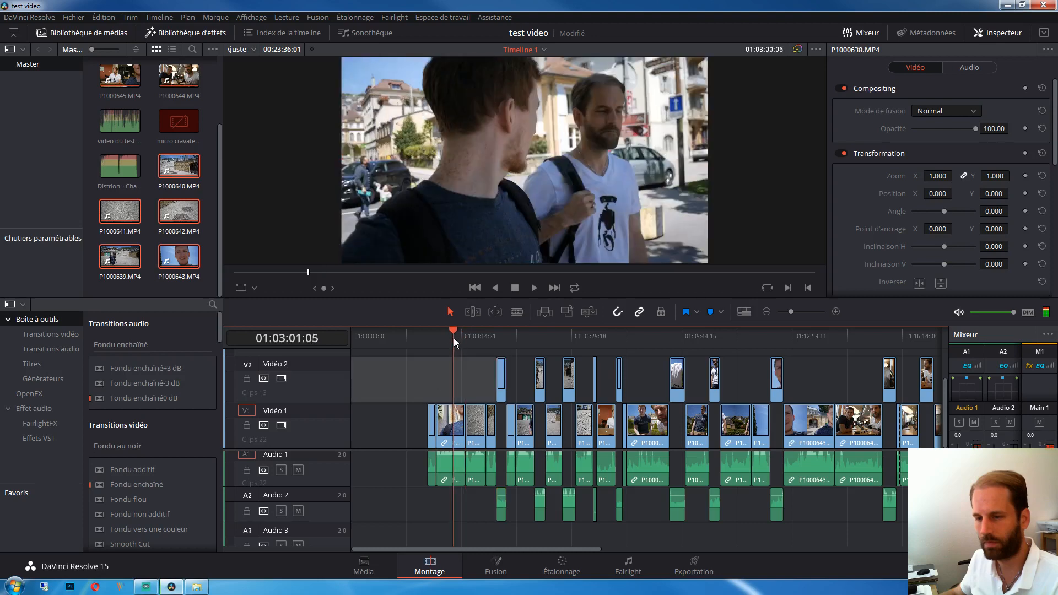
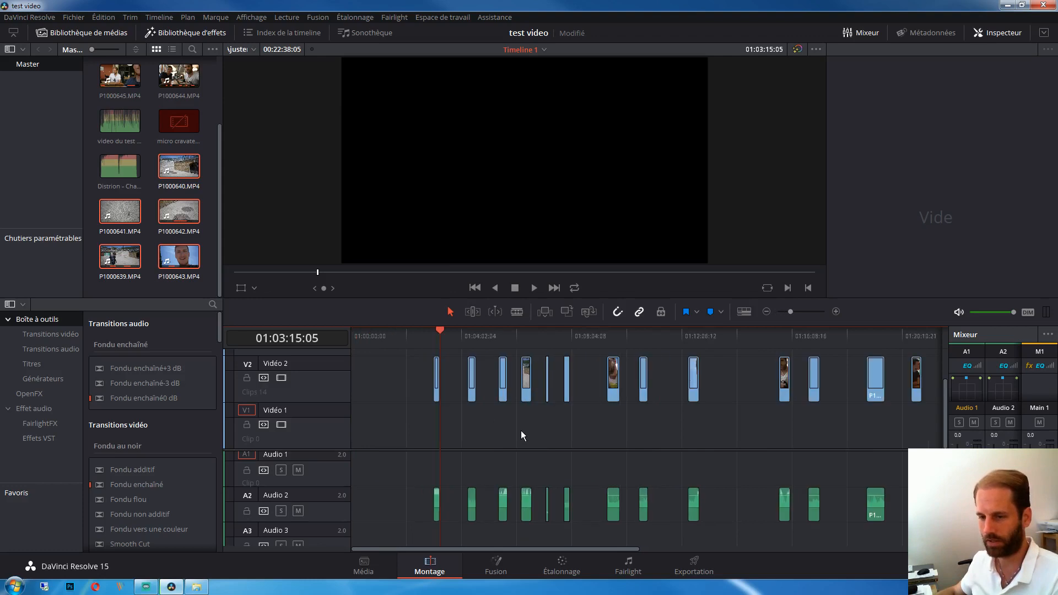
Select all the clips on Video 2 and Audio 2 and delete the empty gaps between them.
{"action": "scroll", "coordinate": [520, 433], "scroll_direction": "down", "scroll_amount": 1}
{"action": "left_click_drag", "start_coordinate": [377, 369], "coordinate": [666, 403]}
{"action": "left_click", "coordinate": [104, 17]}
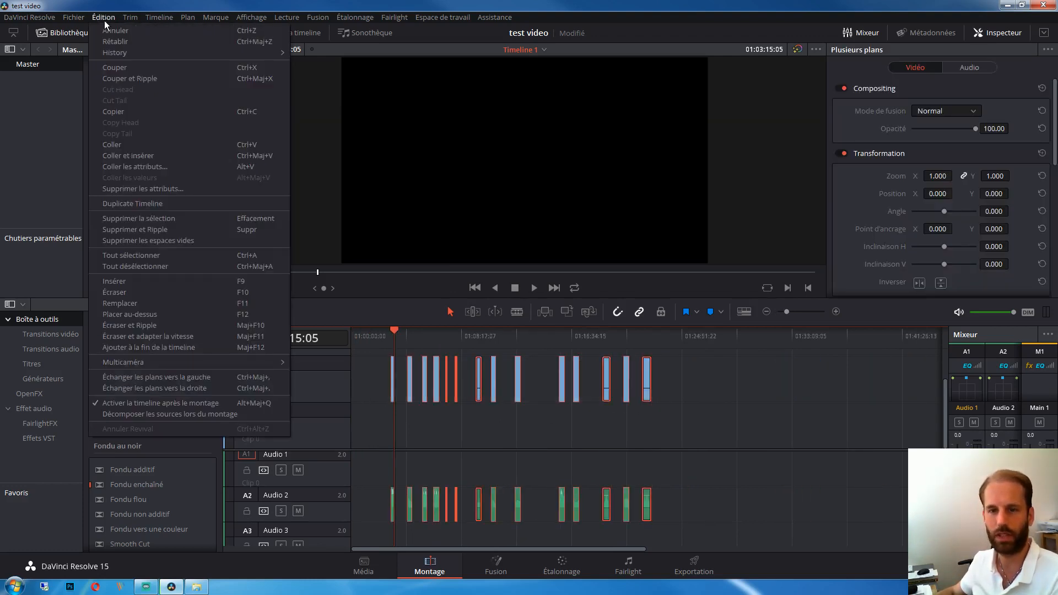
{"action": "left_click", "coordinate": [149, 240]}
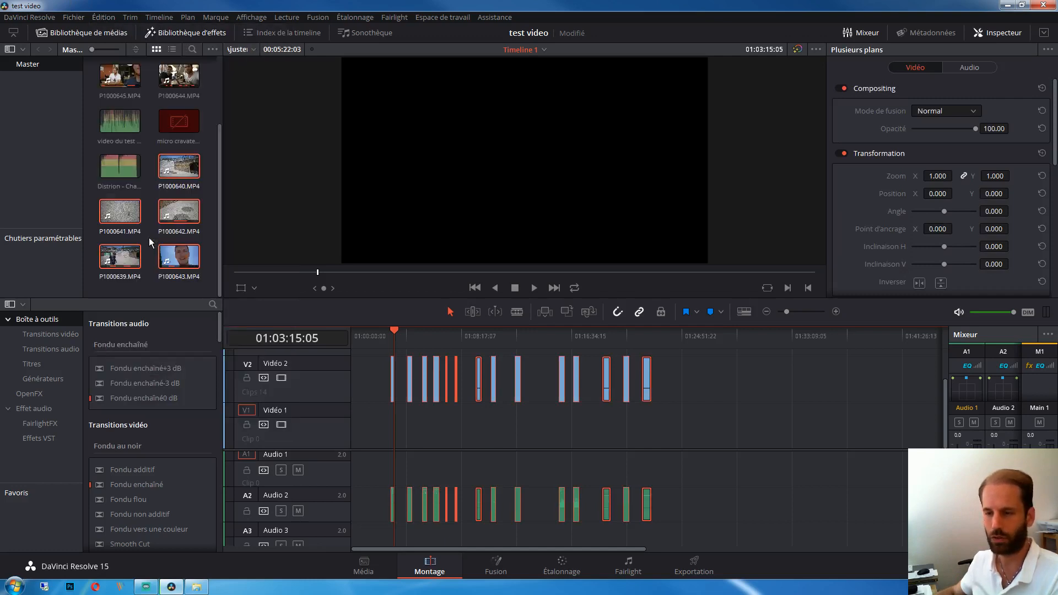
Skim through the assembled sequence from its beginning to check how the pieces follow each other.
{"action": "left_click", "coordinate": [352, 336]}
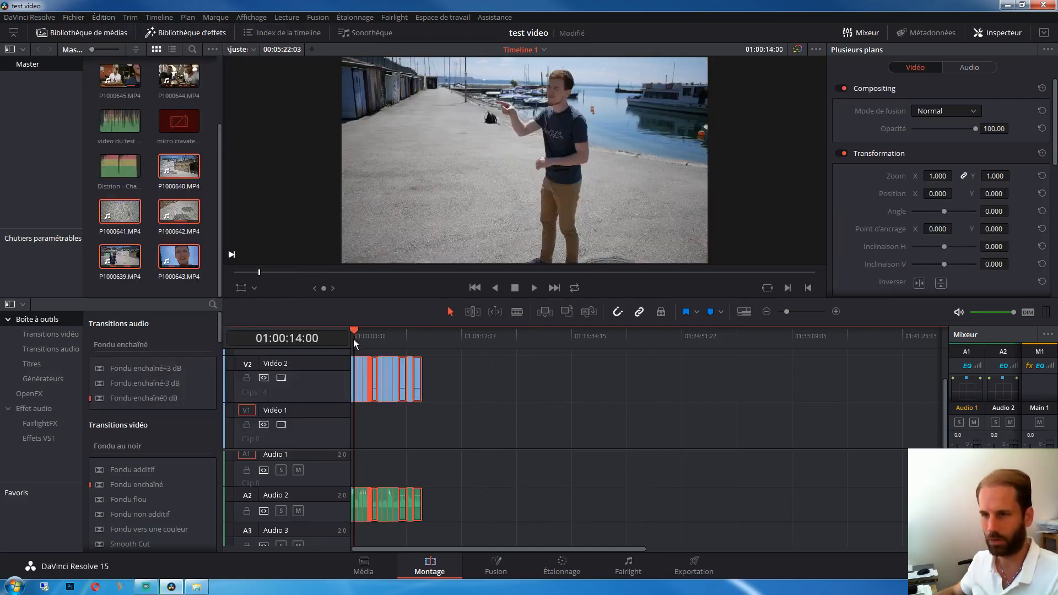
{"action": "left_click_drag", "start_coordinate": [353, 340], "coordinate": [368, 338]}
{"action": "scroll", "coordinate": [422, 366], "scroll_direction": "up", "scroll_amount": 10}
{"action": "scroll", "coordinate": [519, 397], "scroll_direction": "down", "scroll_amount": 1}
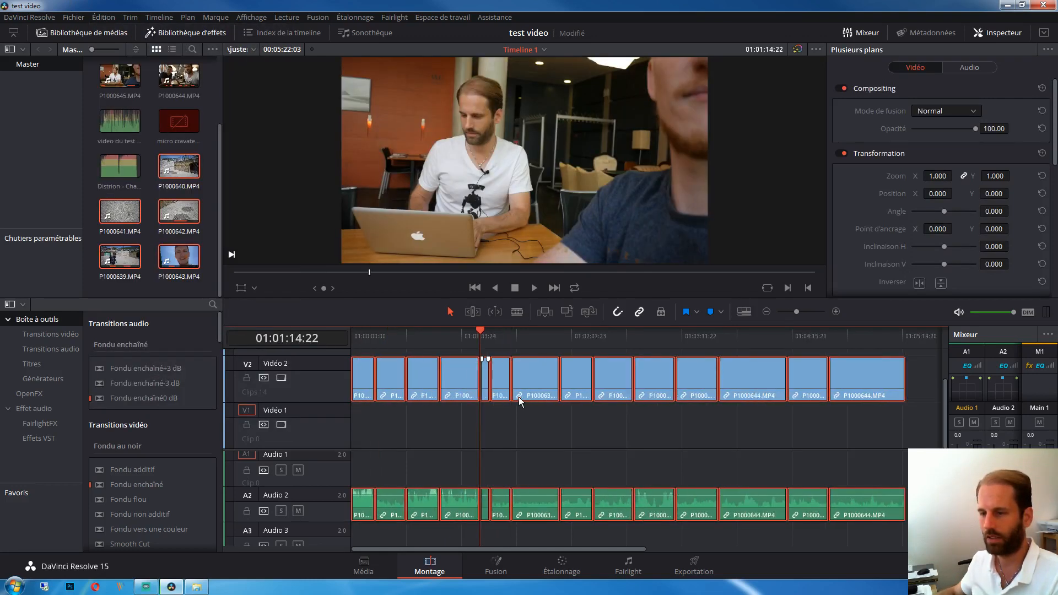
{"action": "scroll", "coordinate": [519, 398], "scroll_direction": "down", "scroll_amount": 2}
{"action": "left_click_drag", "start_coordinate": [451, 342], "coordinate": [530, 343]}
{"action": "left_click", "coordinate": [620, 446]}
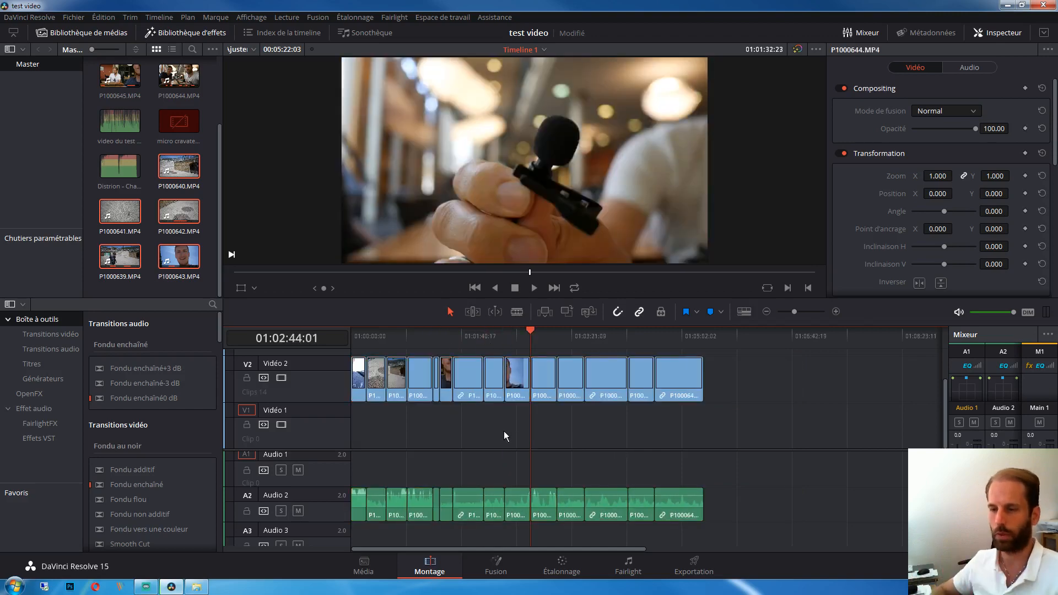
Add the Ascence - Konnichiwa MP3 to Audio 1 at the timeline start and trim its end to just past the first video clip.
{"action": "left_click", "coordinate": [1056, 220]}
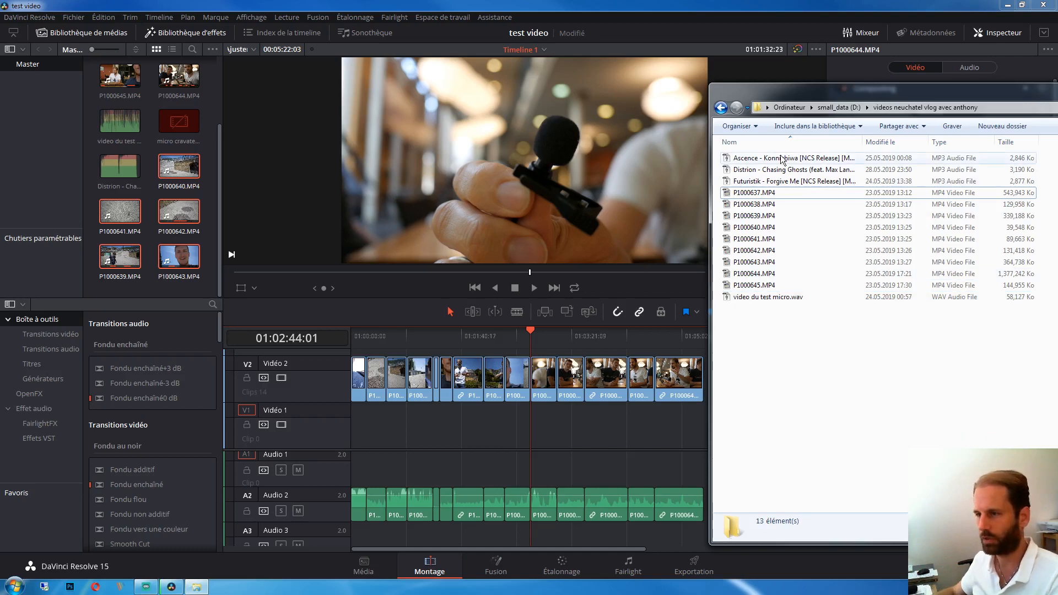
{"action": "left_click_drag", "start_coordinate": [783, 163], "coordinate": [352, 425]}
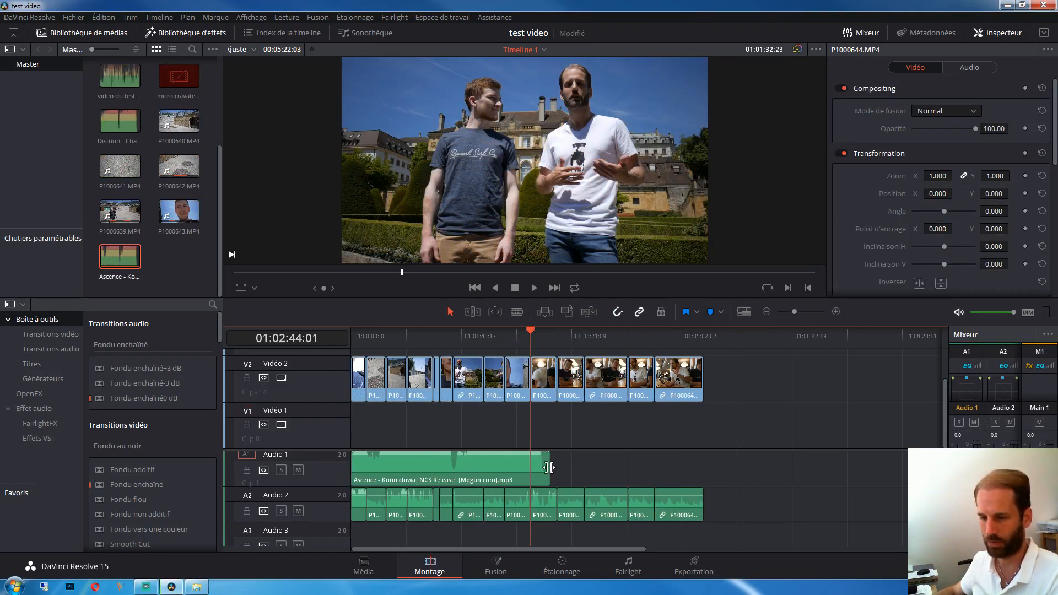
{"action": "left_click_drag", "start_coordinate": [551, 473], "coordinate": [378, 468]}
{"action": "left_click", "coordinate": [367, 337]}
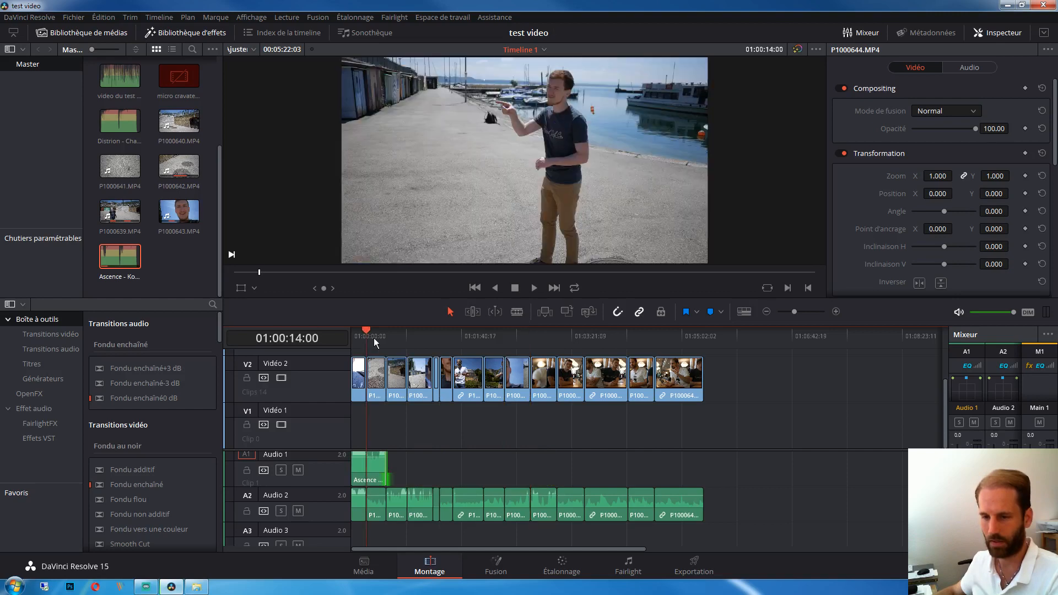
{"action": "scroll", "coordinate": [478, 395], "scroll_direction": "up", "scroll_amount": 3}
{"action": "scroll", "coordinate": [478, 395], "scroll_direction": "up", "scroll_amount": 2}
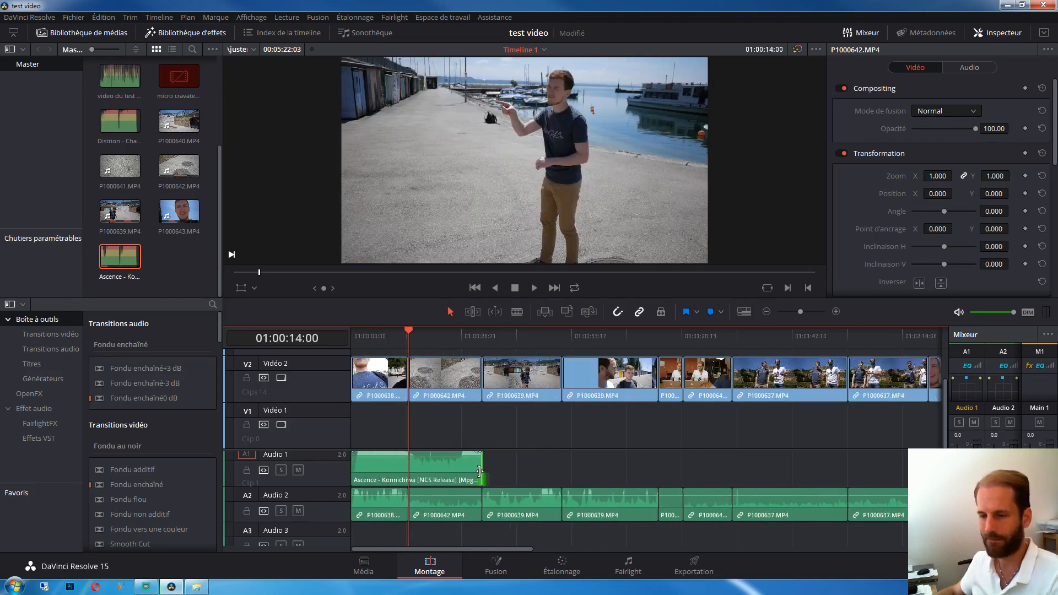
{"action": "left_click_drag", "start_coordinate": [481, 468], "coordinate": [418, 453]}
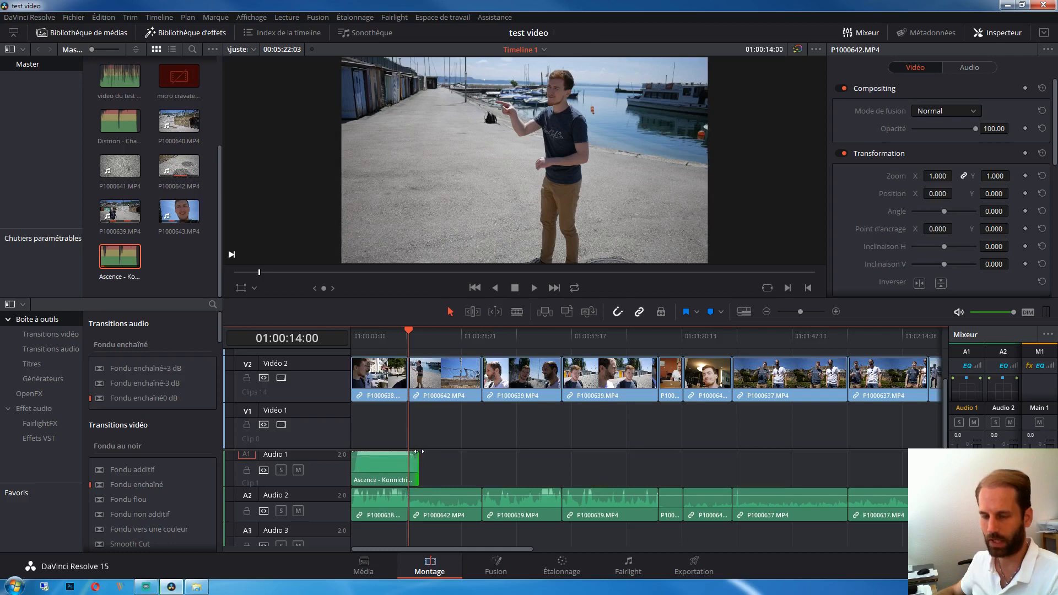
Give the music clip on Audio 1 a fade-out that covers roughly its second half.
{"action": "left_click_drag", "start_coordinate": [570, 450], "coordinate": [849, 439]}
{"action": "left_click_drag", "start_coordinate": [782, 439], "coordinate": [782, 444]}
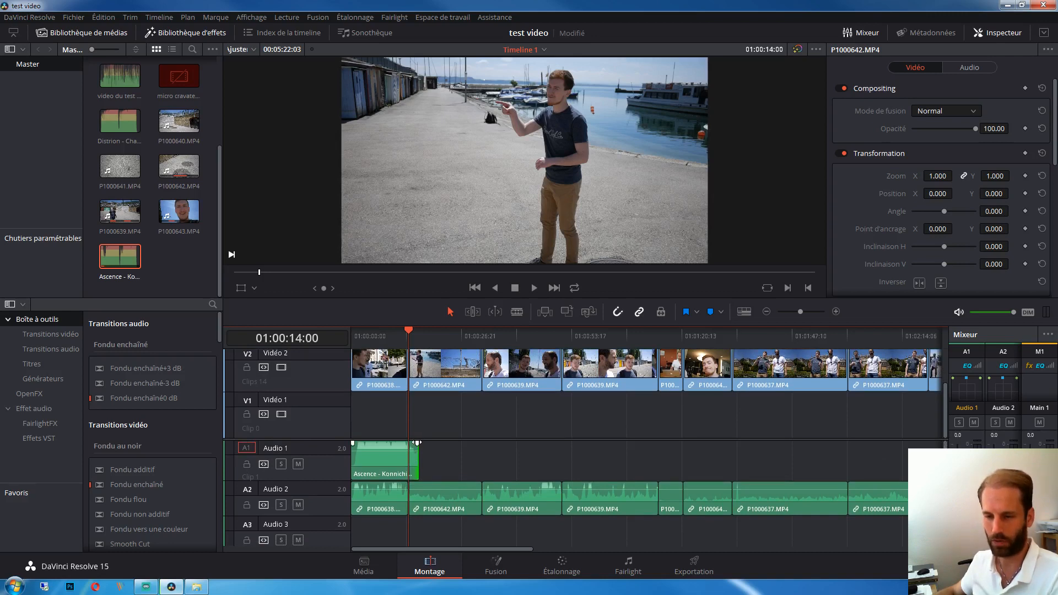
{"action": "left_click_drag", "start_coordinate": [417, 442], "coordinate": [386, 442]}
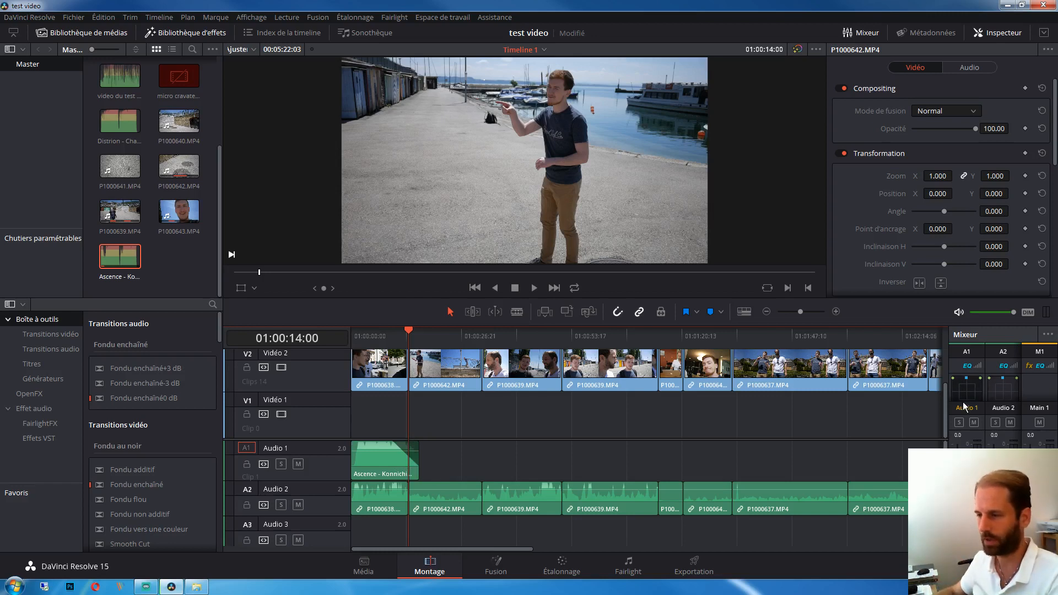
Play the sequence from the beginning to check the music and its fade-out against the first clips.
{"action": "scroll", "coordinate": [861, 393], "scroll_direction": "up", "scroll_amount": 1}
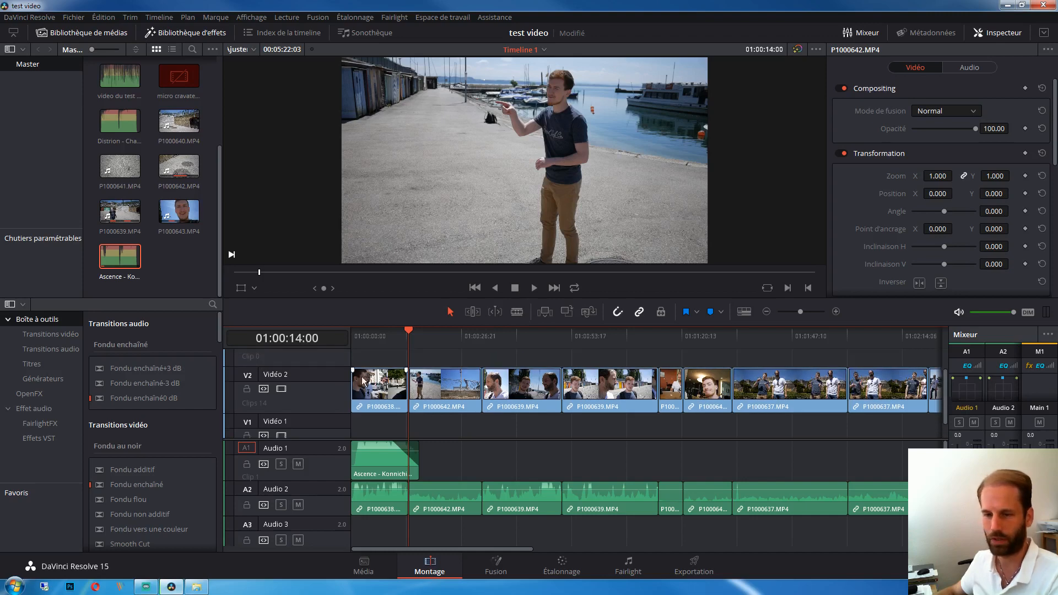
{"action": "left_click", "coordinate": [350, 338]}
{"action": "key", "text": "space"}
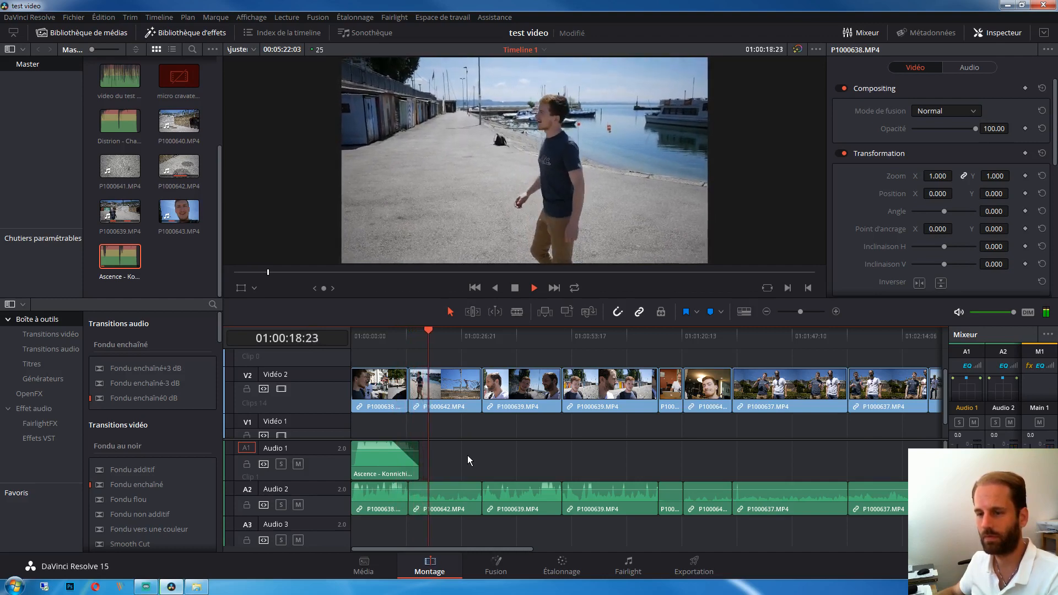
Stop playback, select source videos P1000637.MP4 through P1000645.MP4 in the file explorer to review them, and return to DaVinci Resolve.
{"action": "key", "text": "space"}
{"action": "scroll", "coordinate": [492, 454], "scroll_direction": "down", "scroll_amount": 4}
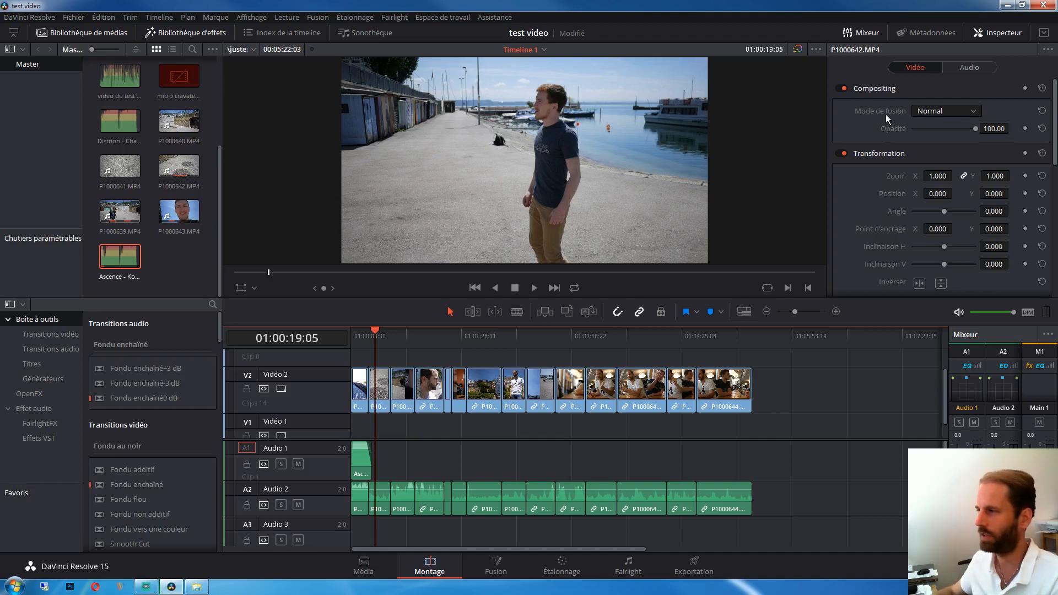
{"action": "key", "text": "alt+Tab"}
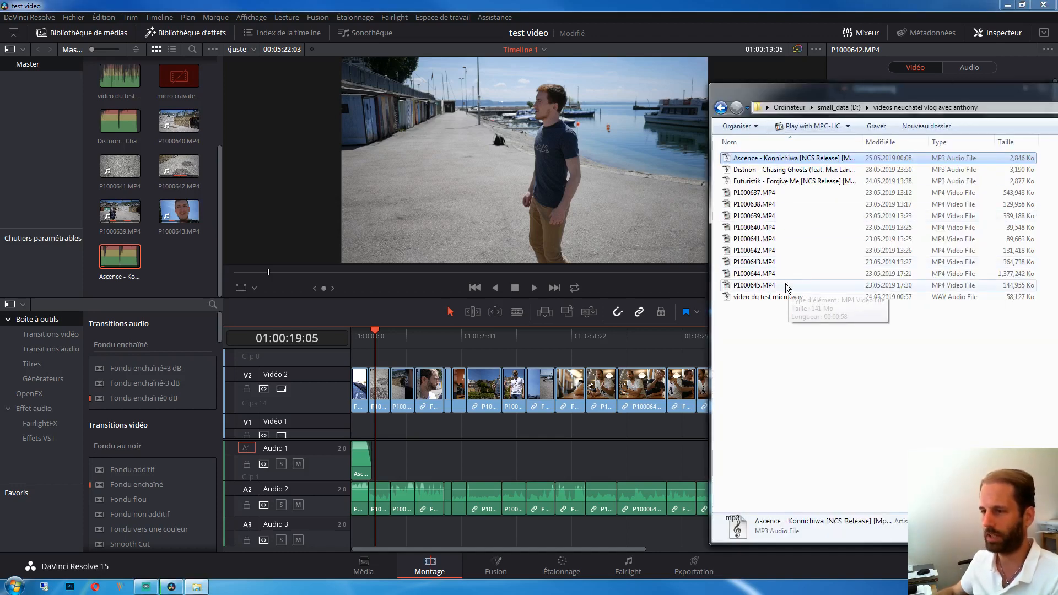
{"action": "left_click", "coordinate": [754, 193]}
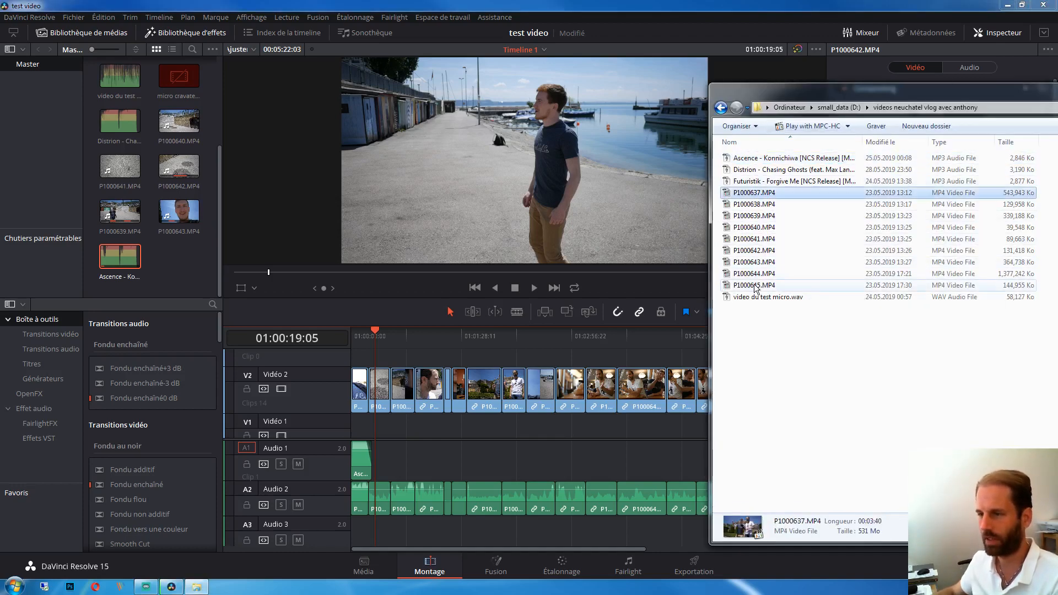
{"action": "left_click", "coordinate": [754, 285], "text": "shift"}
{"action": "left_click_drag", "start_coordinate": [755, 285], "coordinate": [796, 263]}
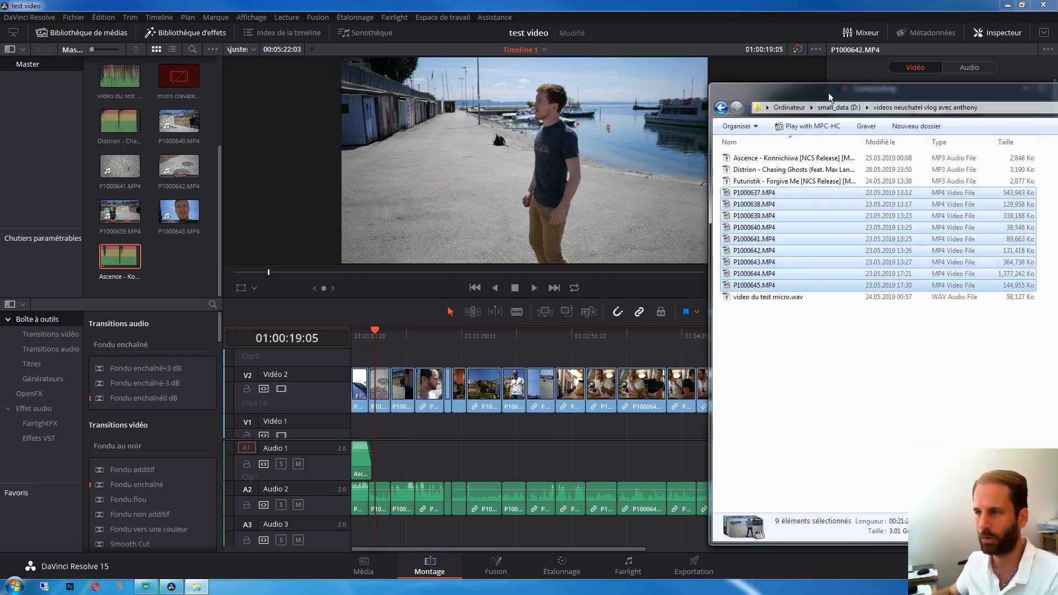
{"action": "left_click_drag", "start_coordinate": [828, 92], "coordinate": [853, 93]}
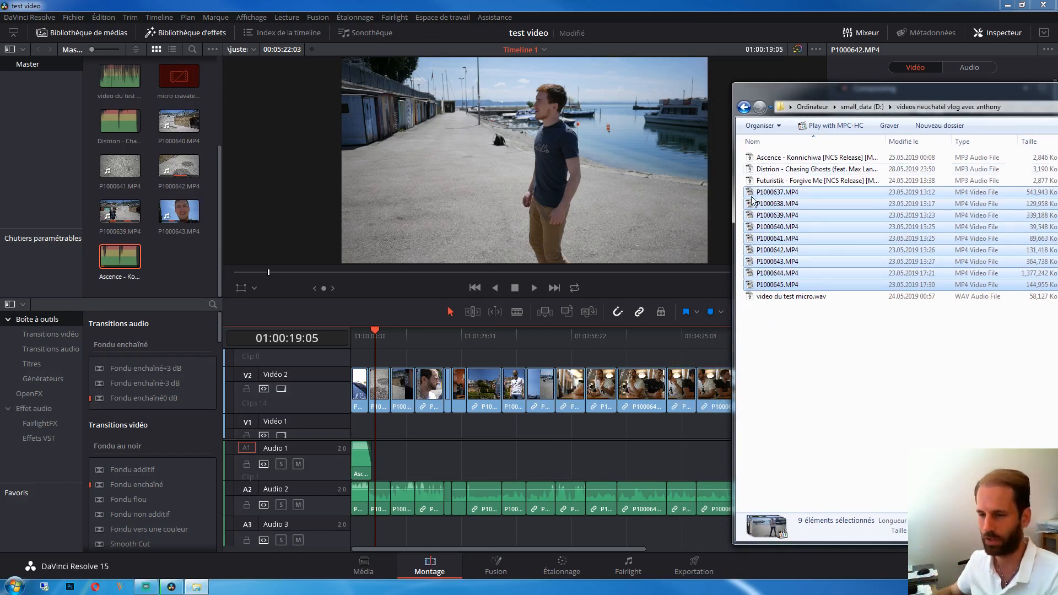
{"action": "left_click", "coordinate": [557, 368]}
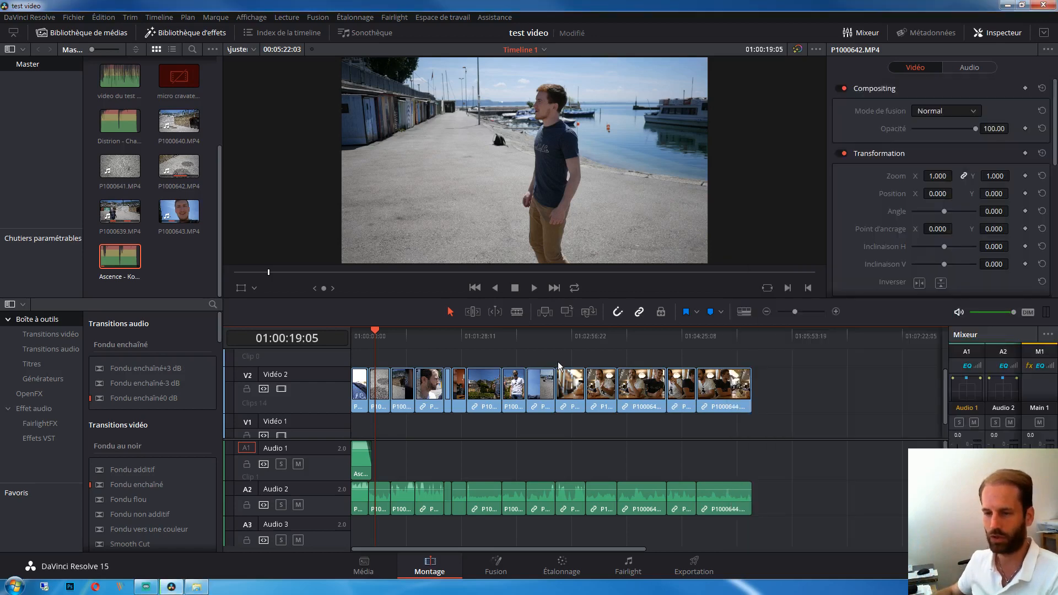
Cut the shorter P1000637.MP4 clip just before P1000643.MP4 at two points, dividing it into three sections.
{"action": "left_click", "coordinate": [523, 338]}
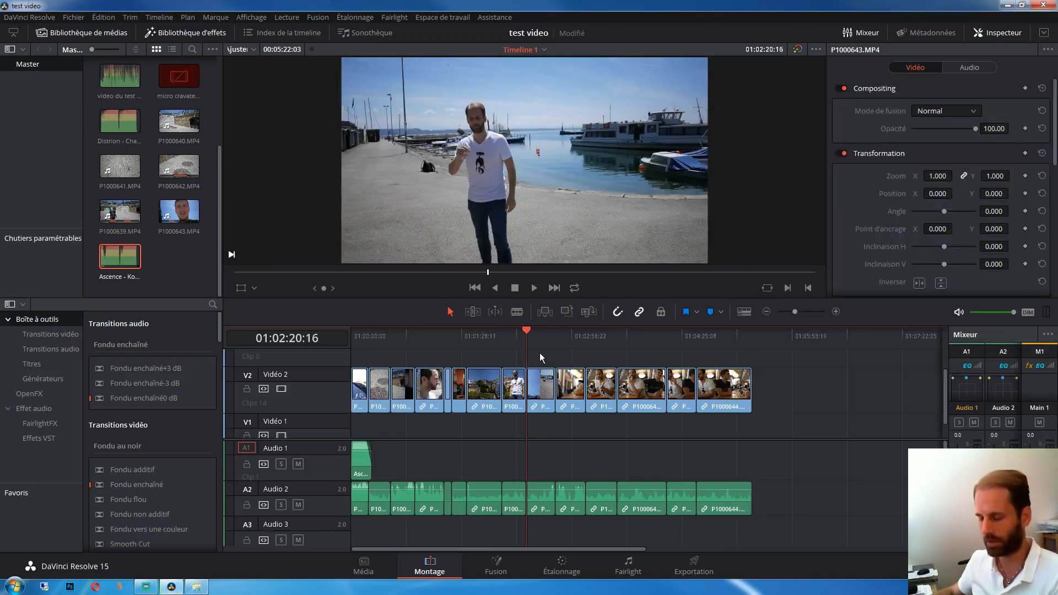
{"action": "mouse_move", "coordinate": [538, 388]}
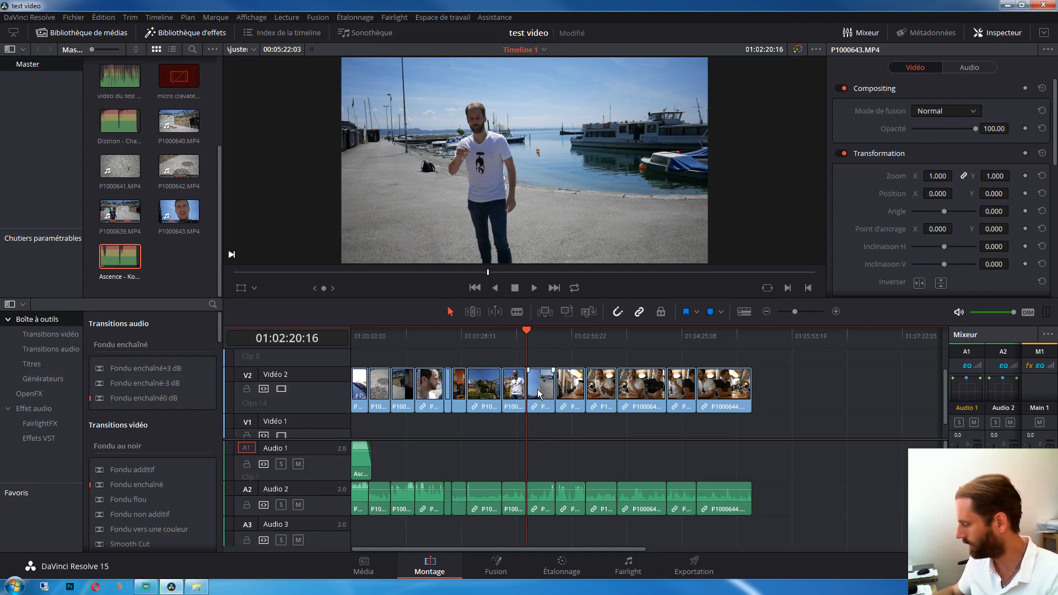
{"action": "scroll", "coordinate": [521, 412], "scroll_direction": "up", "scroll_amount": 6}
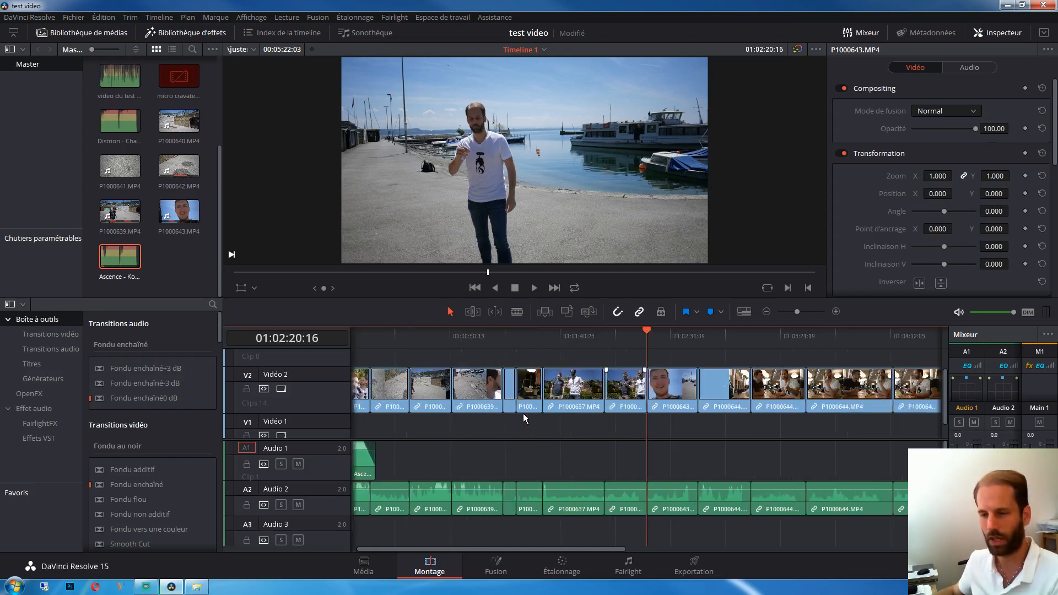
{"action": "scroll", "coordinate": [567, 415], "scroll_direction": "down", "scroll_amount": 5}
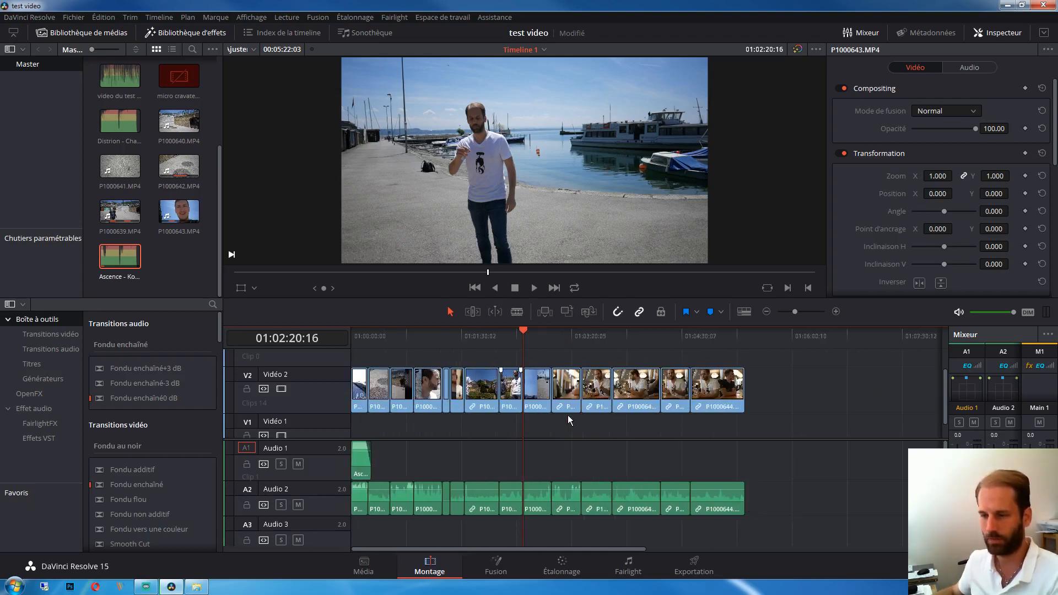
{"action": "scroll", "coordinate": [568, 417], "scroll_direction": "up", "scroll_amount": 5}
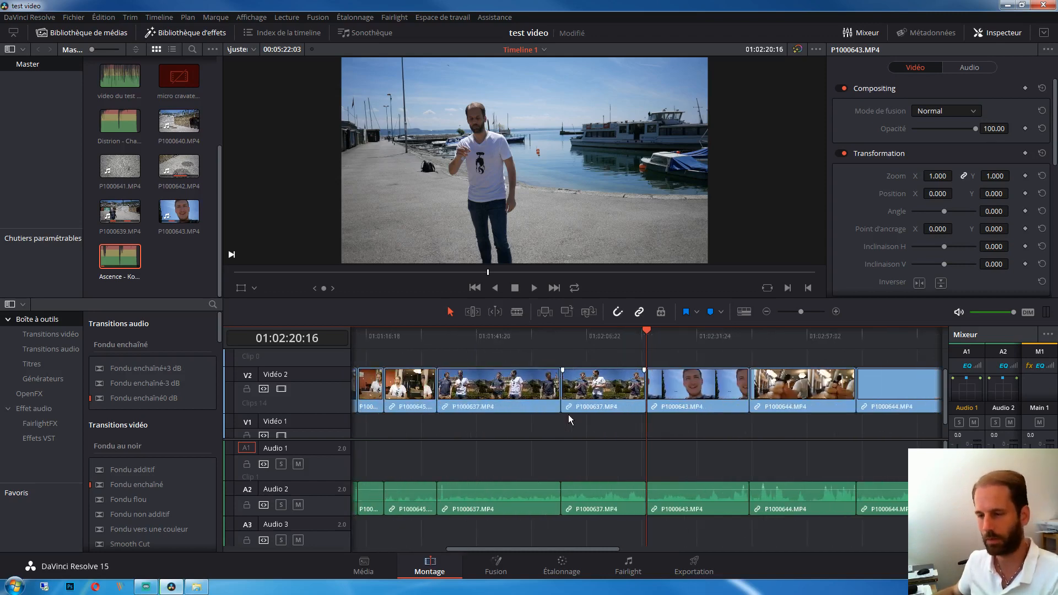
{"action": "left_click_drag", "start_coordinate": [590, 336], "coordinate": [551, 348]}
{"action": "key", "text": "ctrl+b"}
{"action": "key", "text": "ctrl+b"}
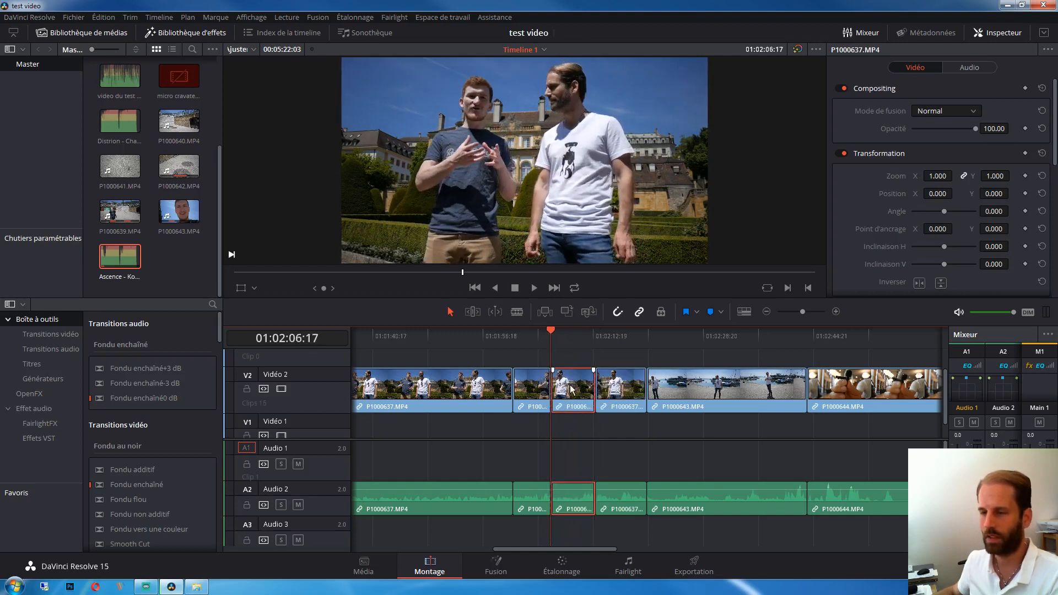
Ripple-delete the first and last of the three P1000637.MP4 sections, keeping the middle one, and save the project.
{"action": "left_click", "coordinate": [527, 392]}
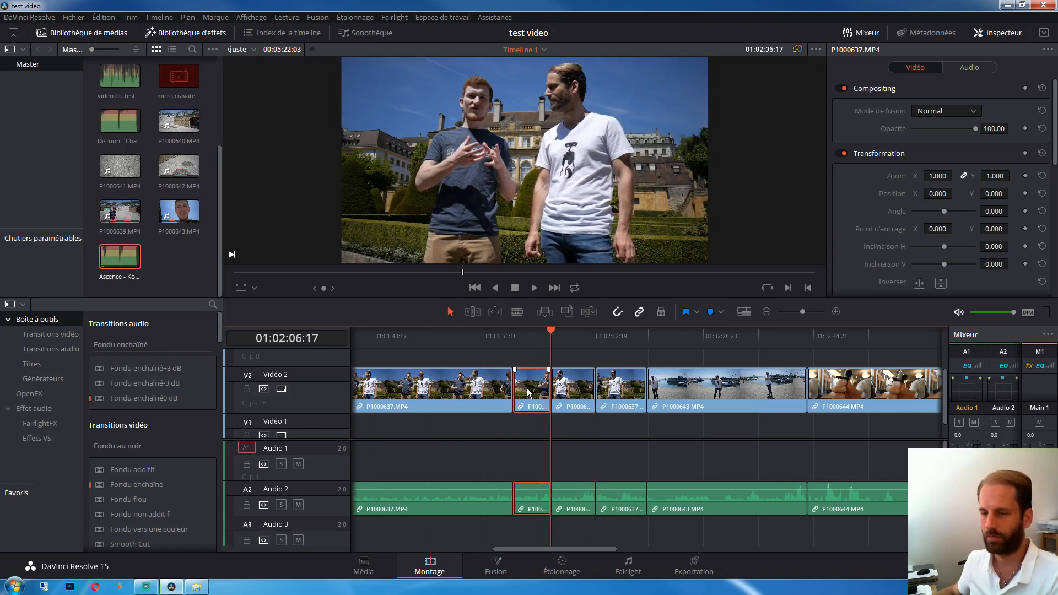
{"action": "left_click", "coordinate": [621, 392], "text": "shift"}
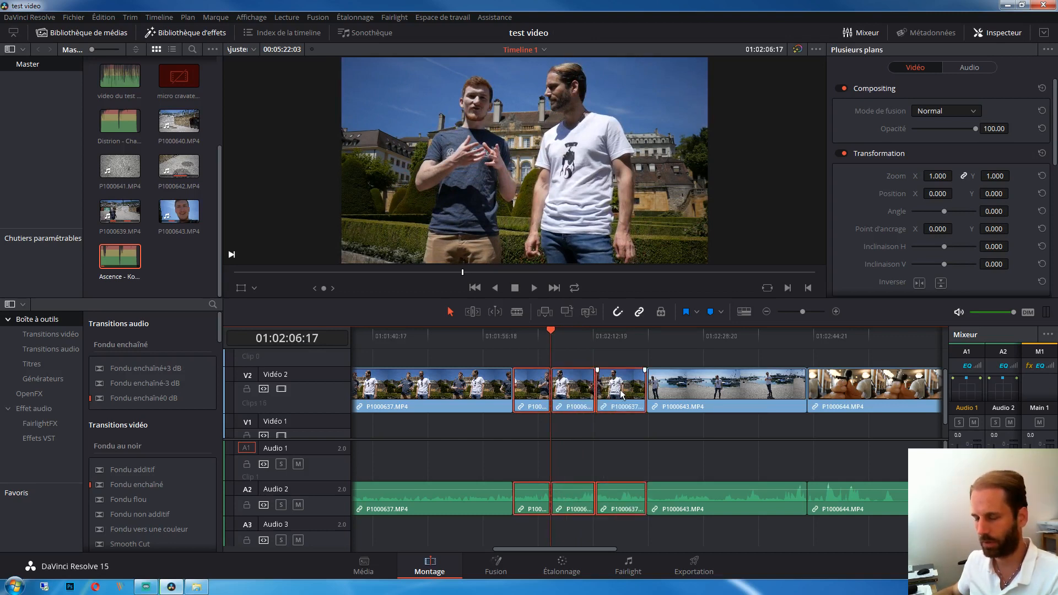
{"action": "left_click", "coordinate": [629, 392]}
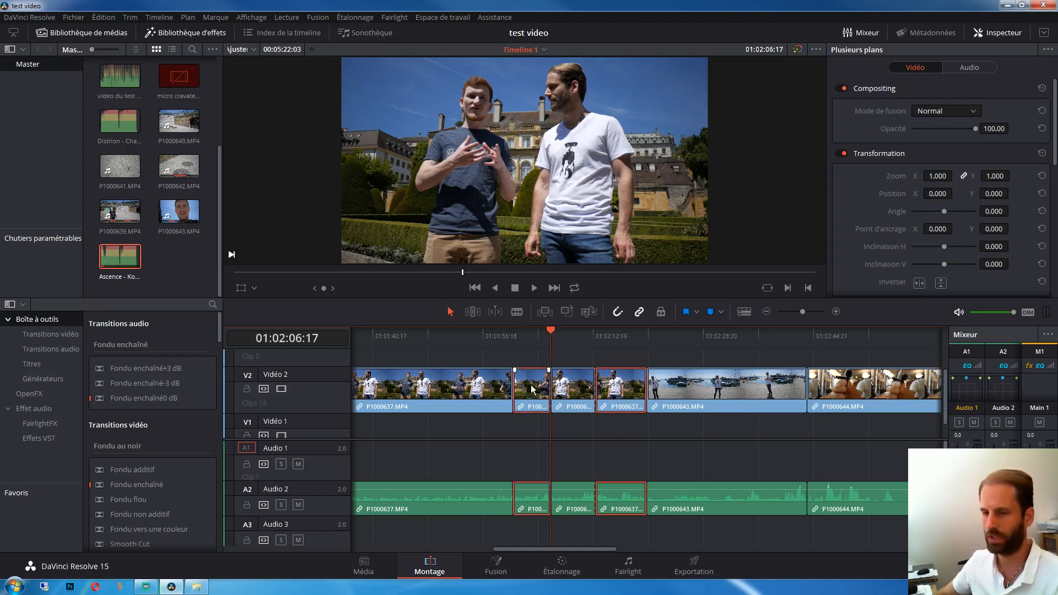
{"action": "key", "text": "Delete"}
{"action": "key", "text": "ctrl+s"}
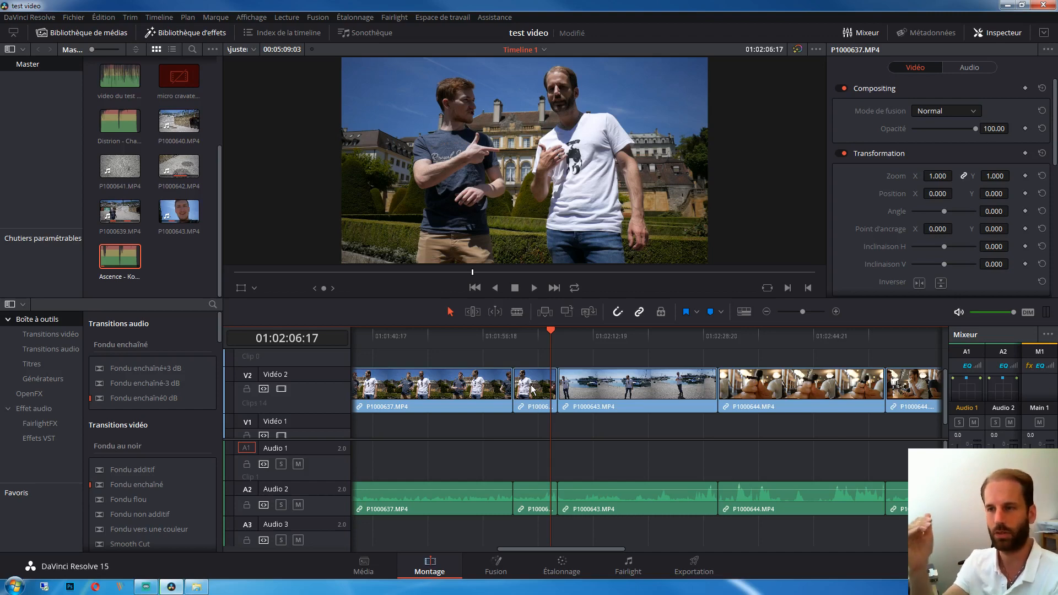
{"action": "left_click", "coordinate": [110, 18]}
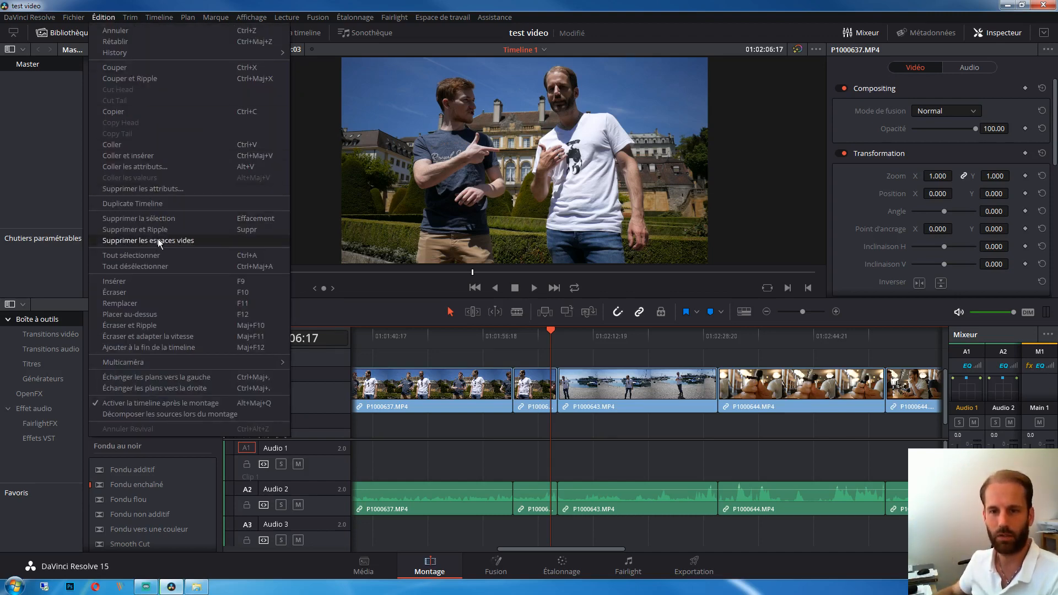
{"action": "left_click", "coordinate": [575, 436]}
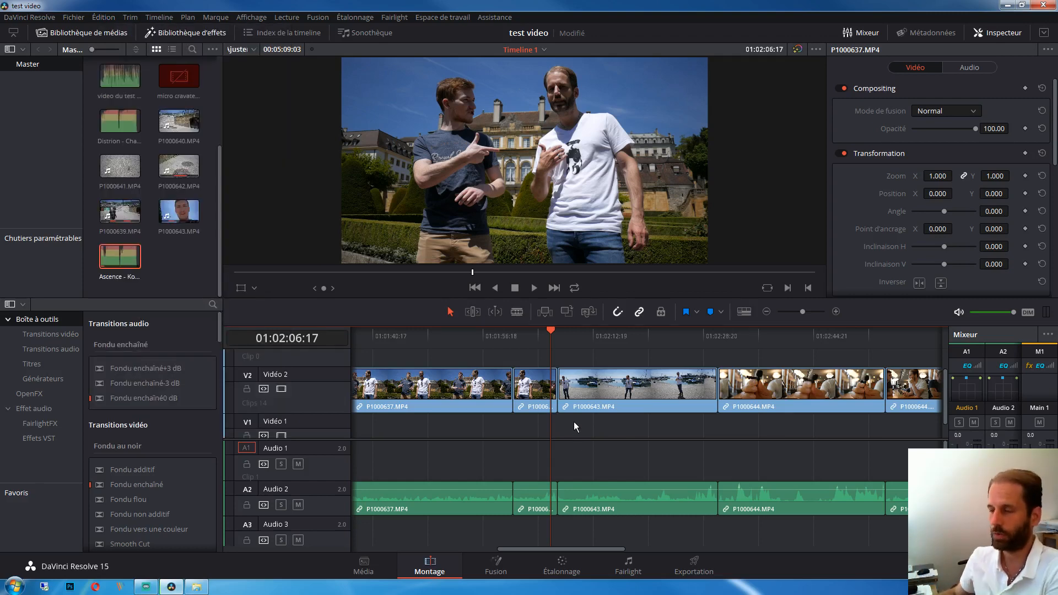
Switch to the file explorer, preview P1000641.MP4 in the media player, skipping a few seconds in, and return to DaVinci Resolve.
{"action": "key", "text": "alt+Tab"}
{"action": "left_click", "coordinate": [769, 239]}
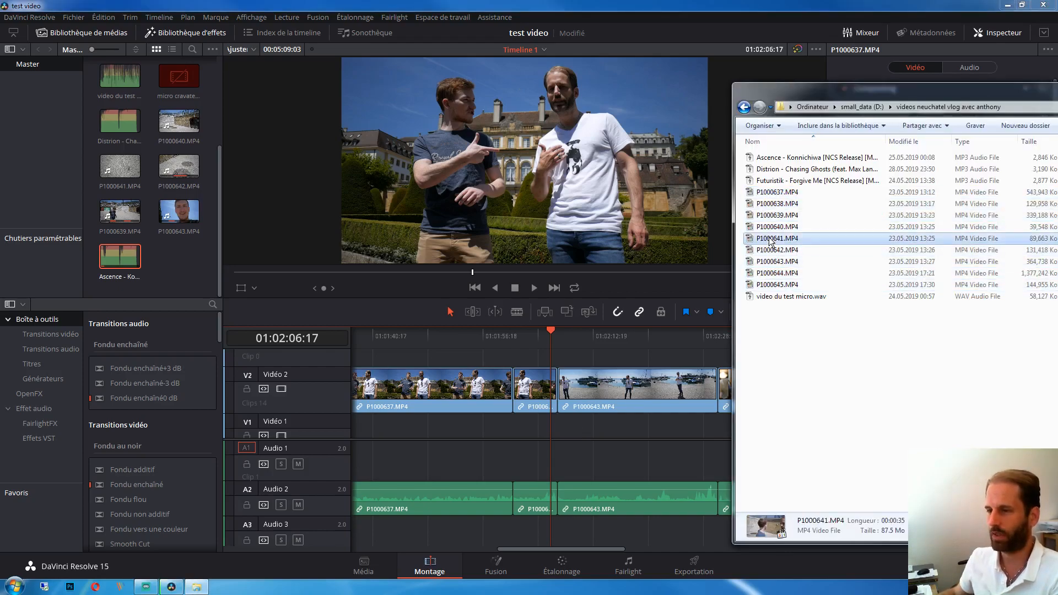
{"action": "double_click", "coordinate": [769, 238]}
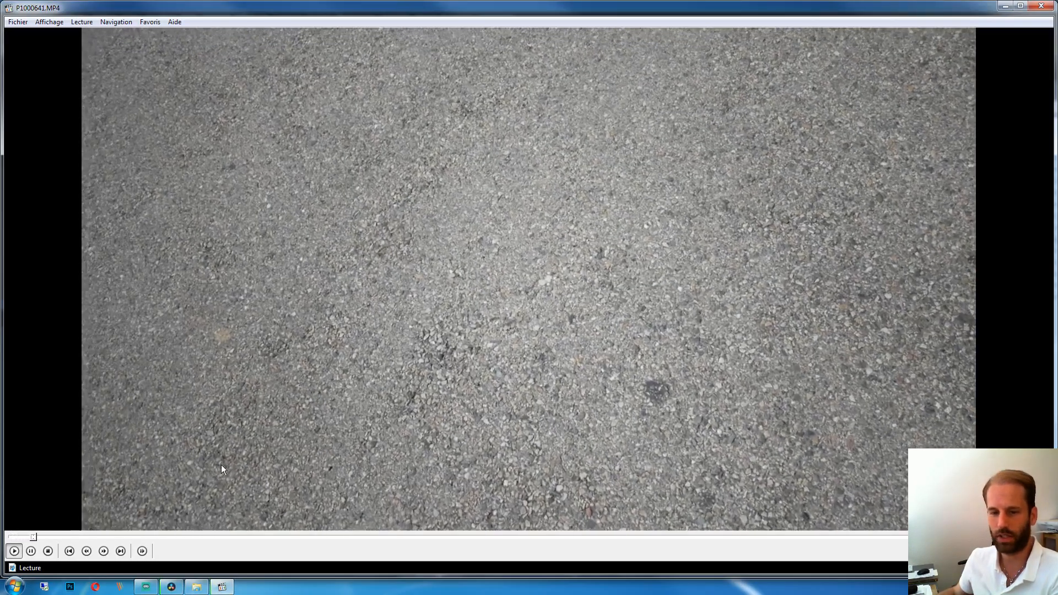
{"action": "left_click", "coordinate": [147, 537]}
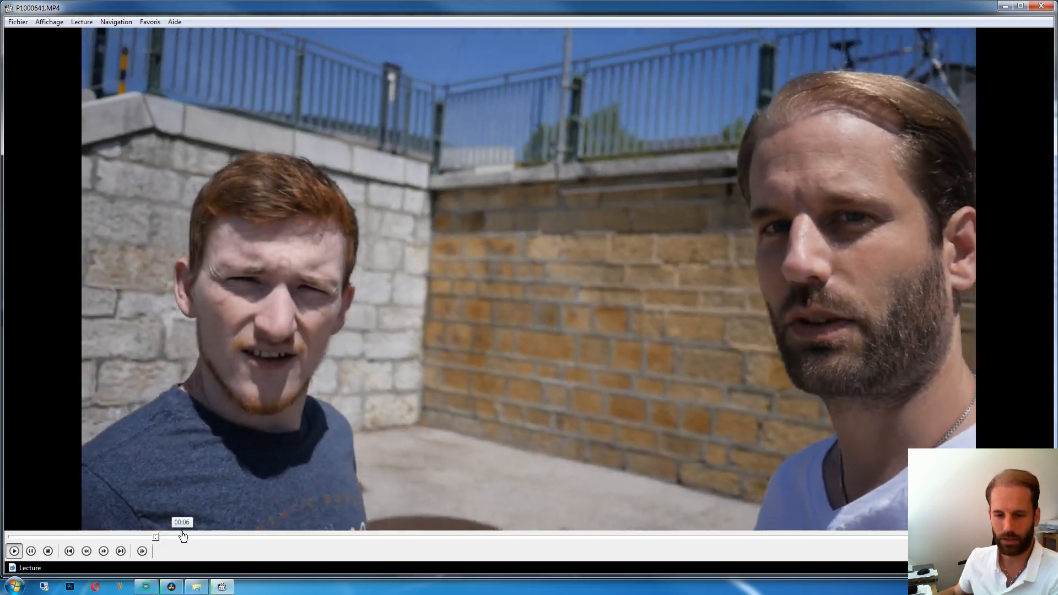
{"action": "left_click", "coordinate": [1040, 6]}
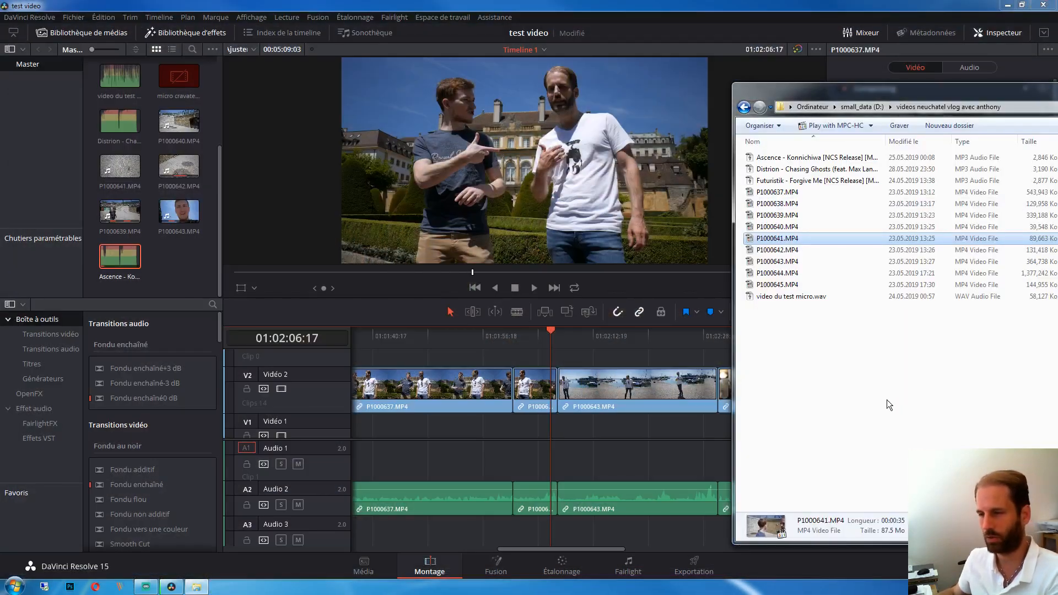
{"action": "left_click", "coordinate": [876, 368]}
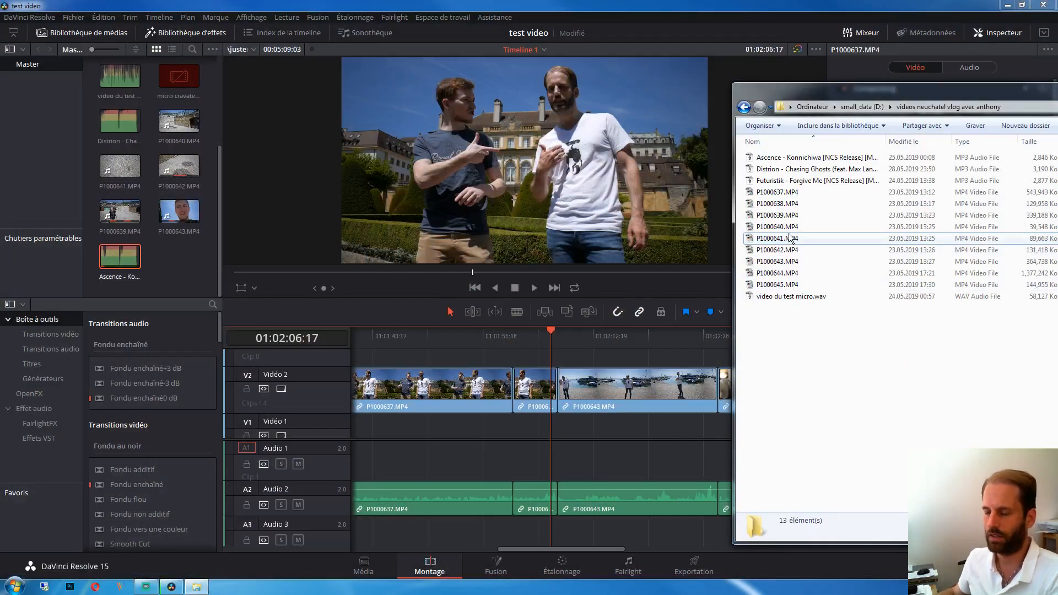
{"action": "mouse_move", "coordinate": [791, 238]}
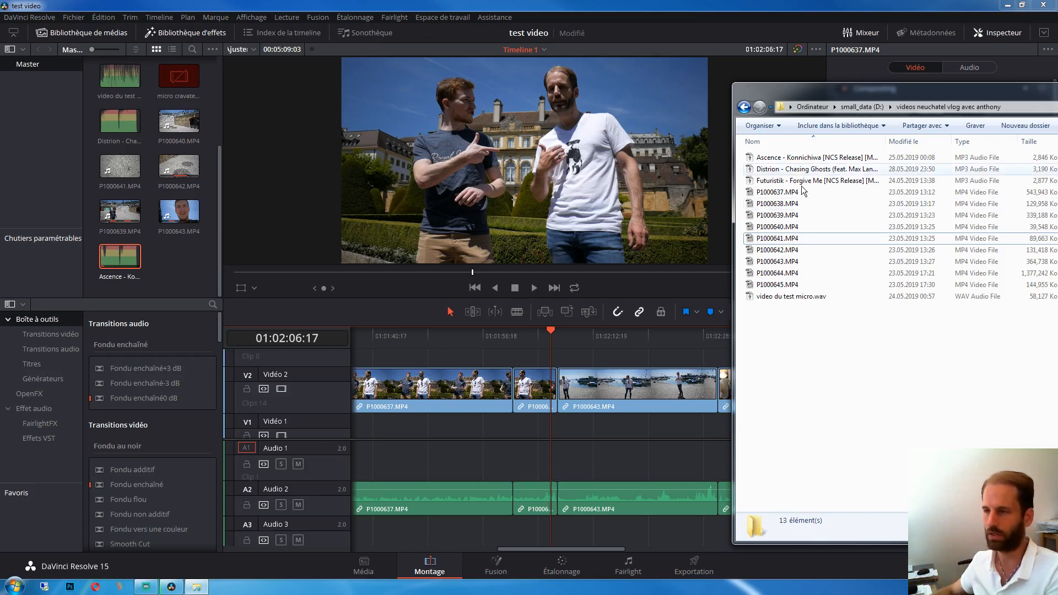
{"action": "left_click", "coordinate": [692, 8]}
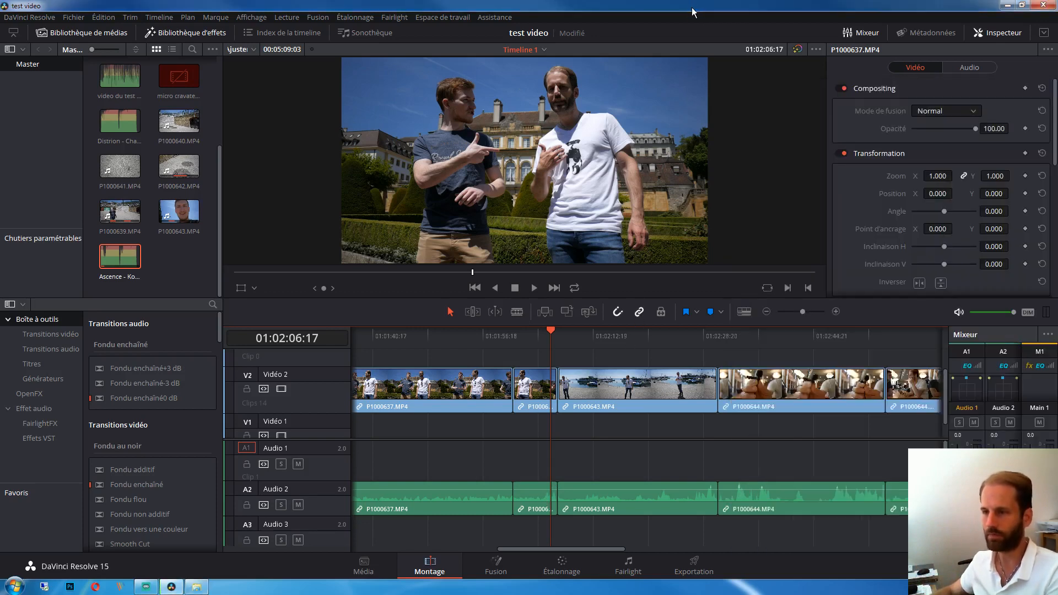
Turn off linked selection and roll the Audio 2 cut so the short P1000637.MP4 section's sound extends under the start of P1000643.MP4.
{"action": "left_click", "coordinate": [639, 313]}
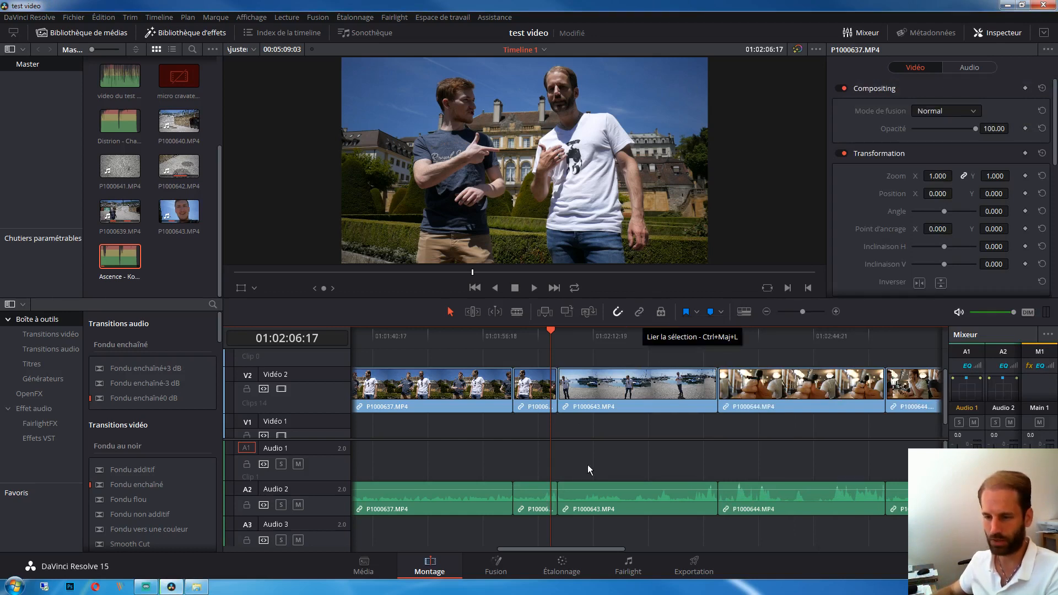
{"action": "left_click", "coordinate": [536, 485]}
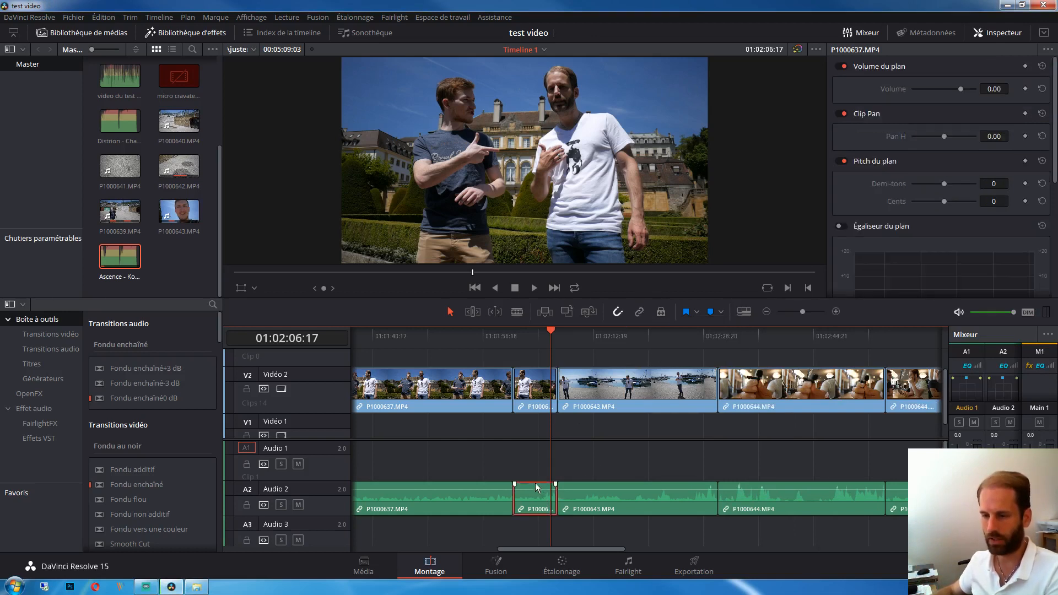
{"action": "left_click", "coordinate": [571, 491]}
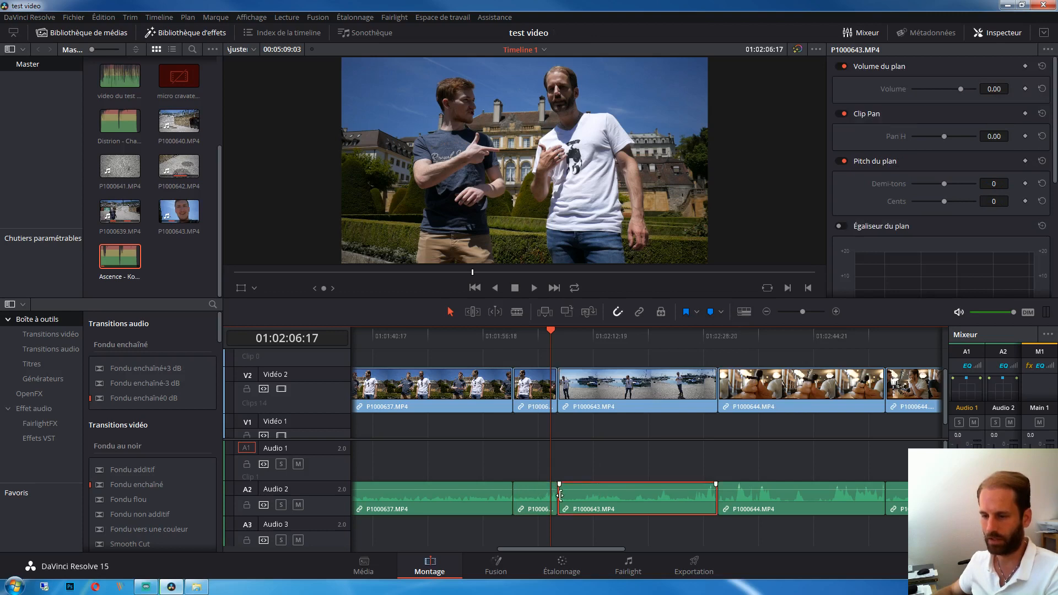
{"action": "left_click_drag", "start_coordinate": [560, 494], "coordinate": [573, 496]}
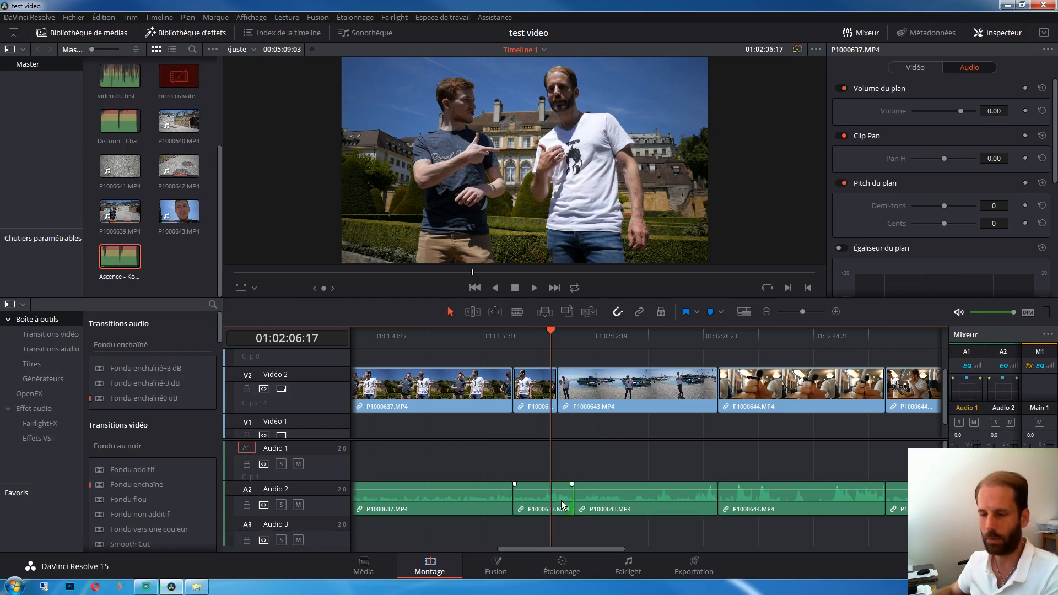